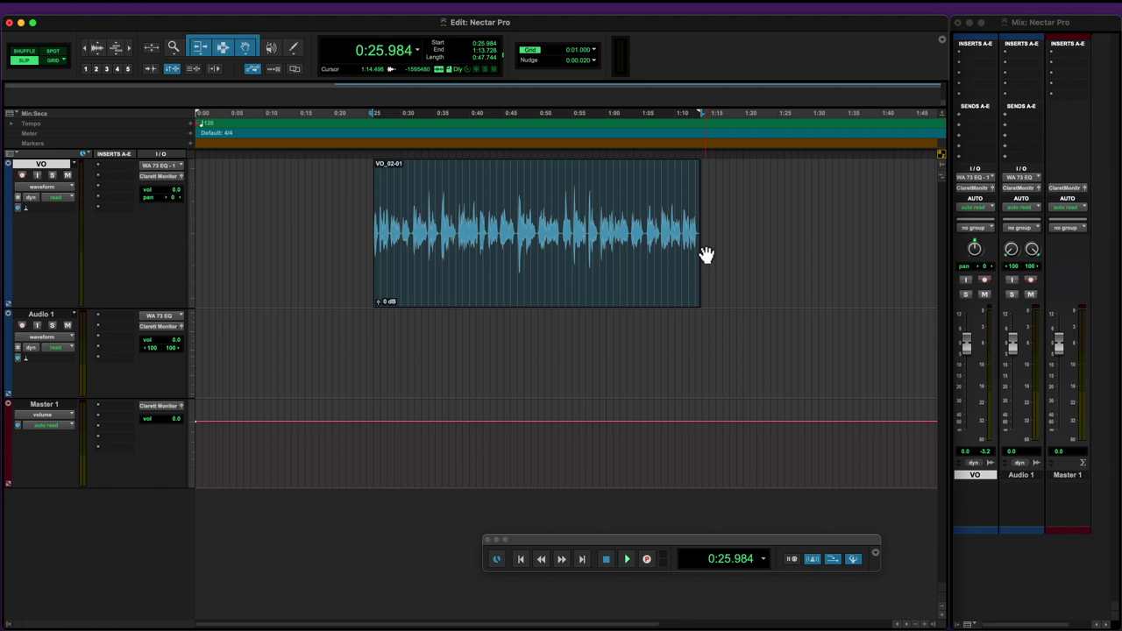
Step: Select the VO_02-01 clip on the VO track and play back about ten seconds of it
left_click(545, 294)
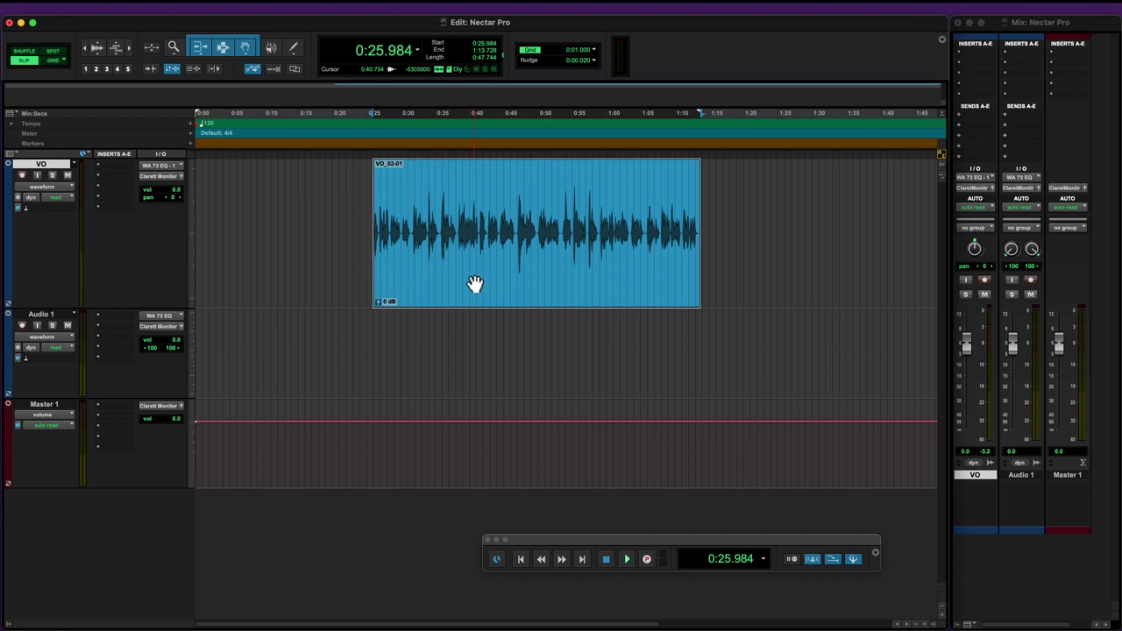
key("space")
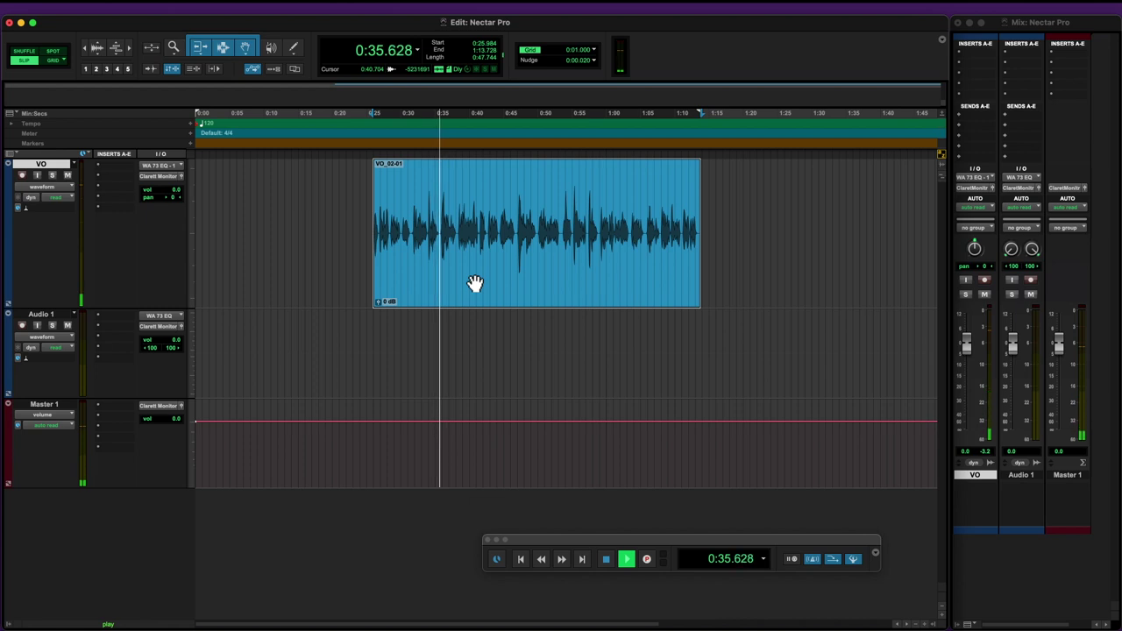
key("space")
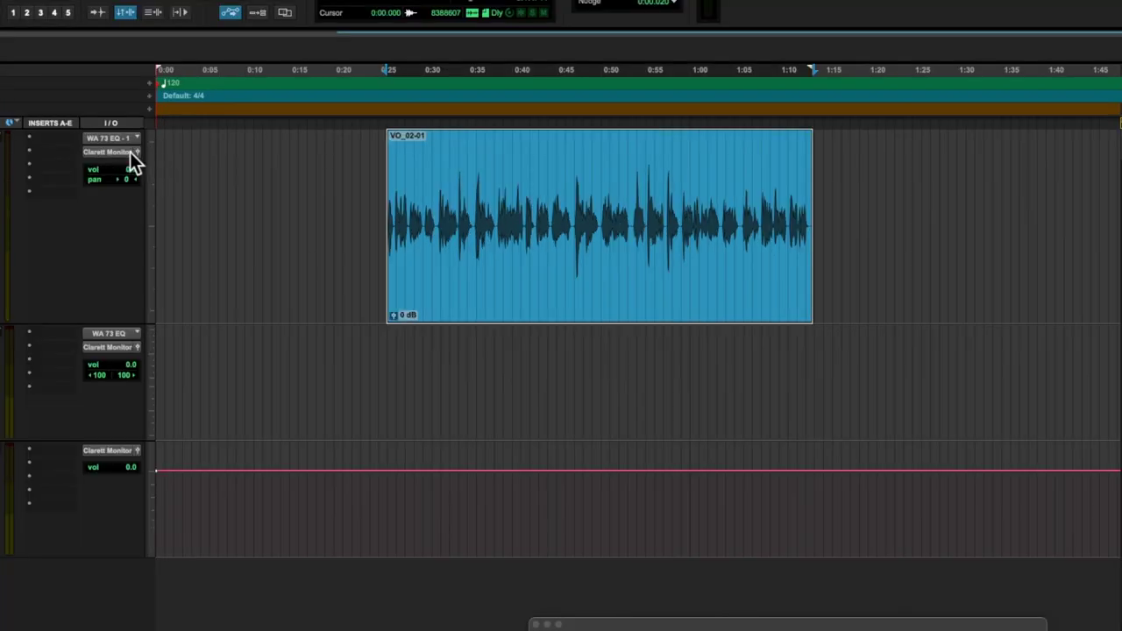
Step: Insert the iZotope Nectar Pro (mono) plug-in in the first insert slot of the VO track
left_click(48, 141)
mouse_move(118, 136)
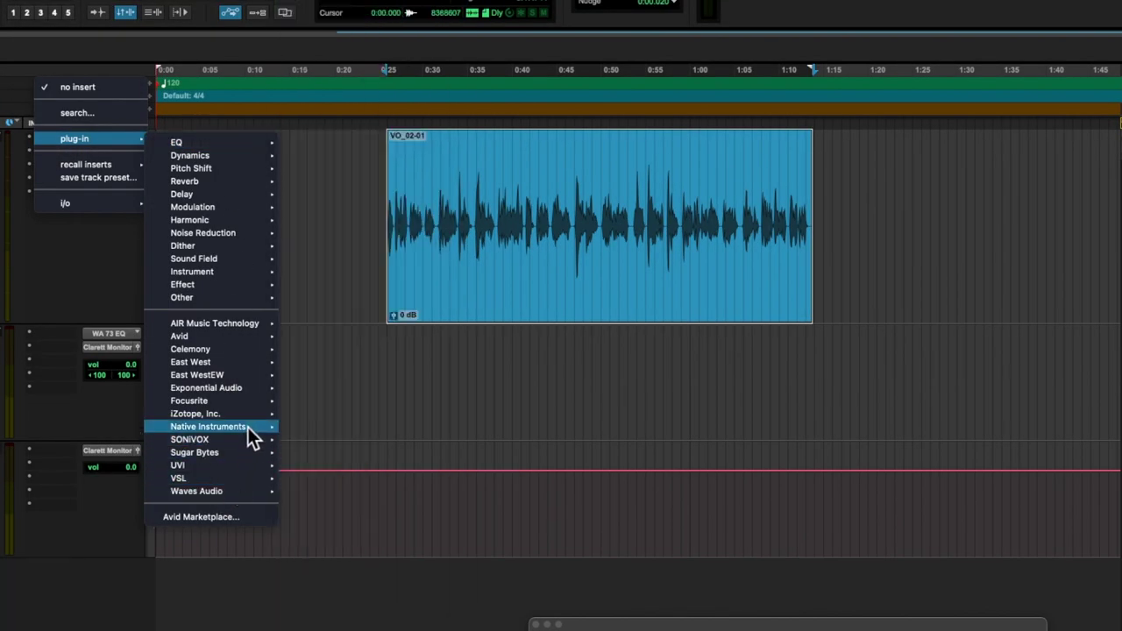
mouse_move(252, 427)
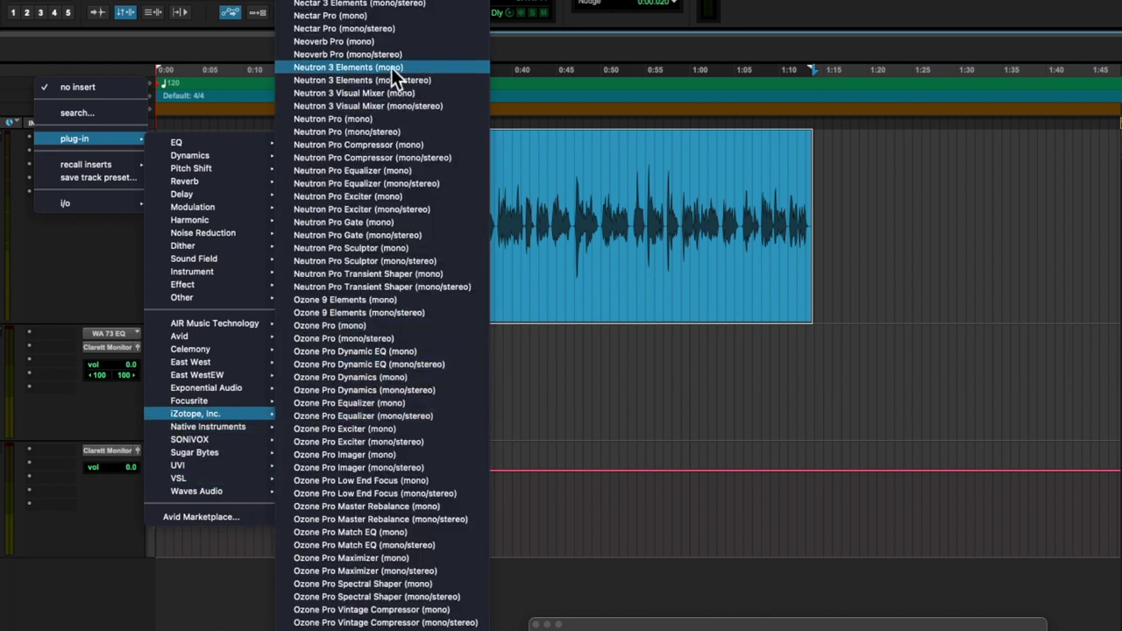
left_click(400, 15)
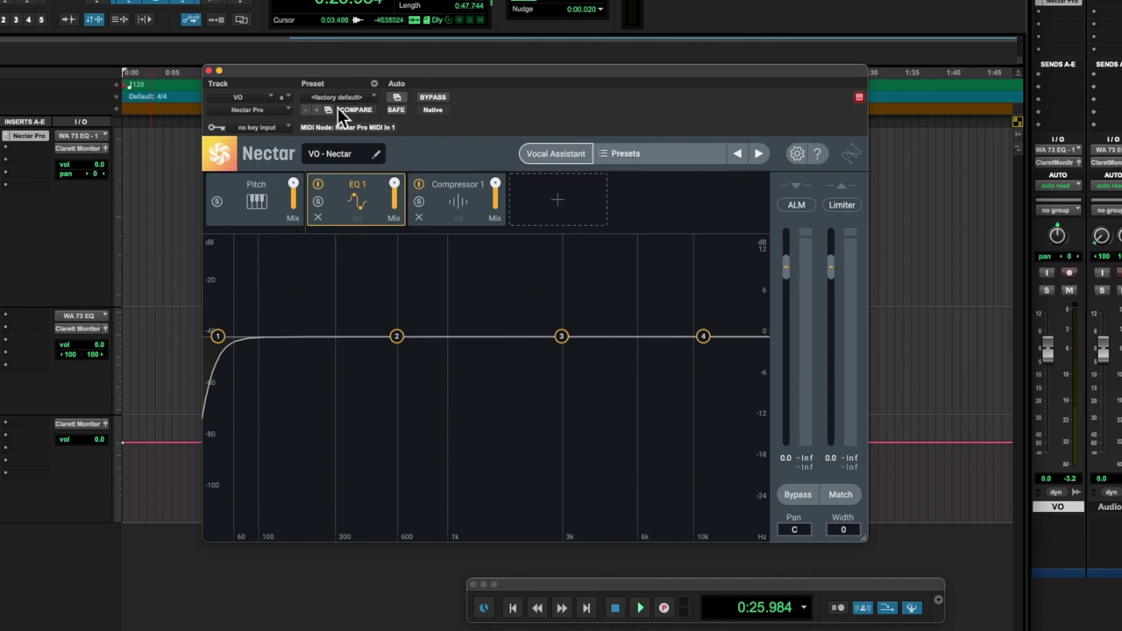
Step: Examine the settings of the Pitch, EQ 1 and Compressor 1 modules in the Nectar signal chain
left_click(258, 208)
left_click(361, 201)
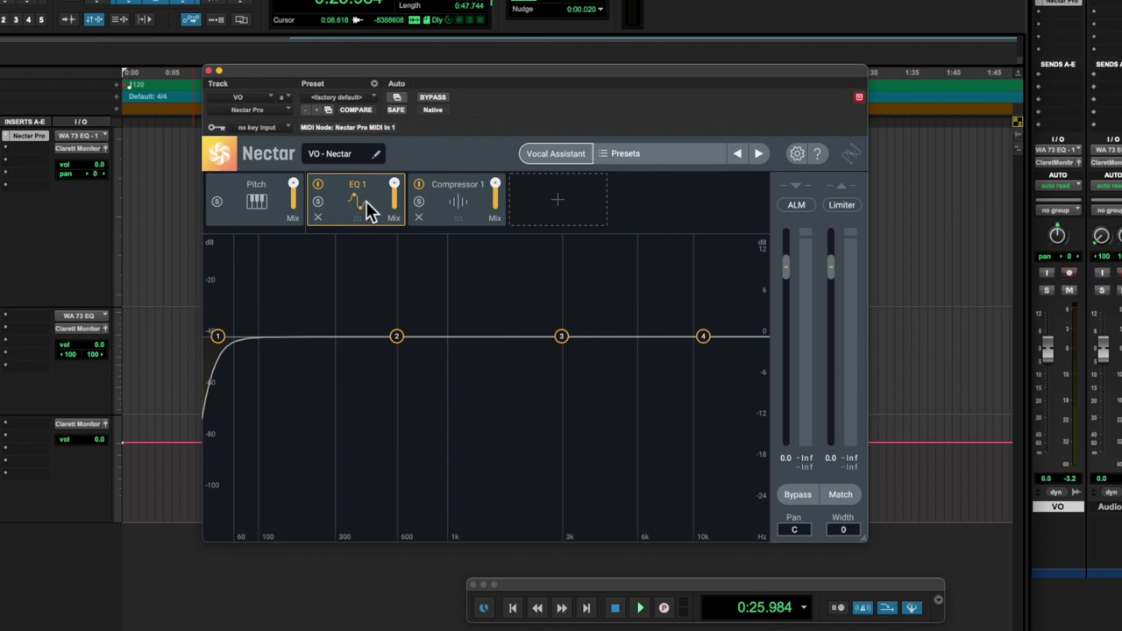
left_click(458, 206)
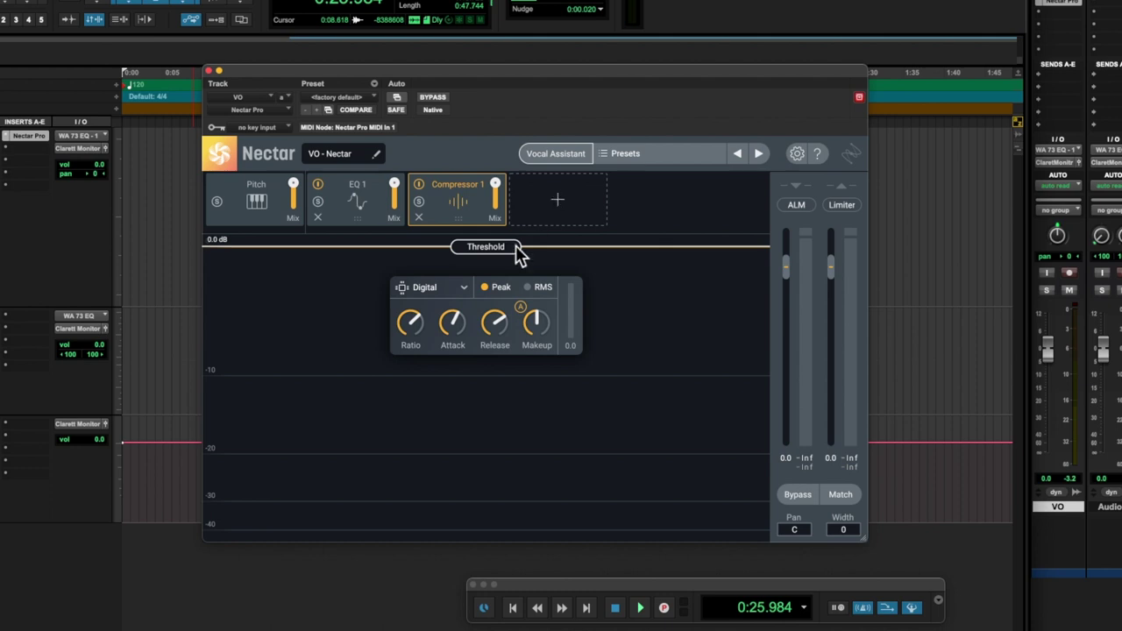
left_click(282, 213)
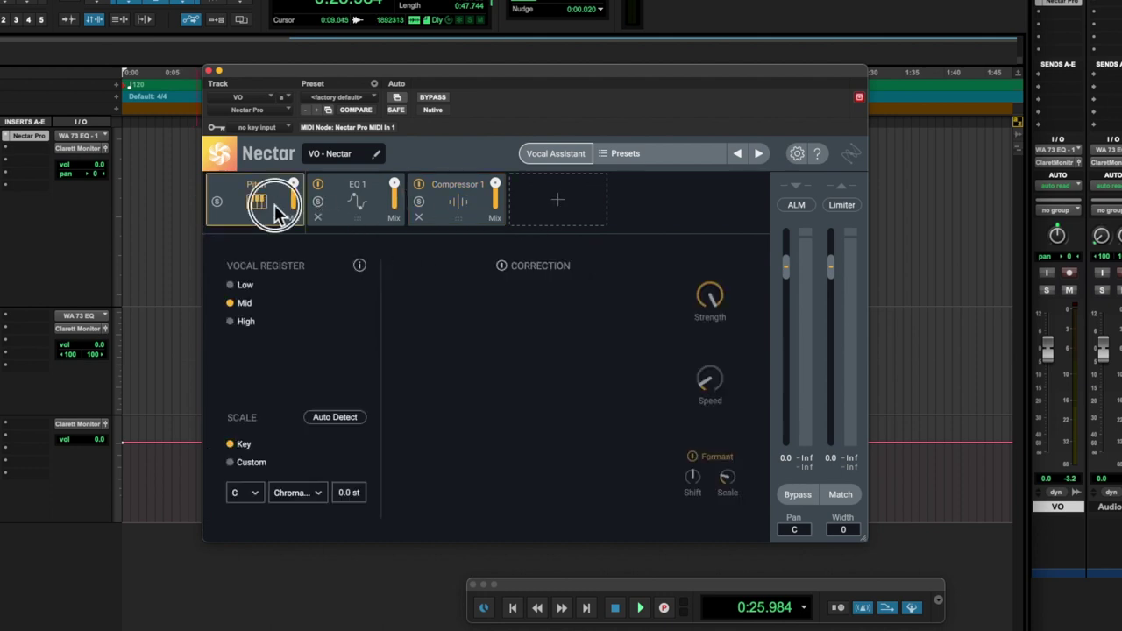
left_click(357, 207)
left_click(458, 207)
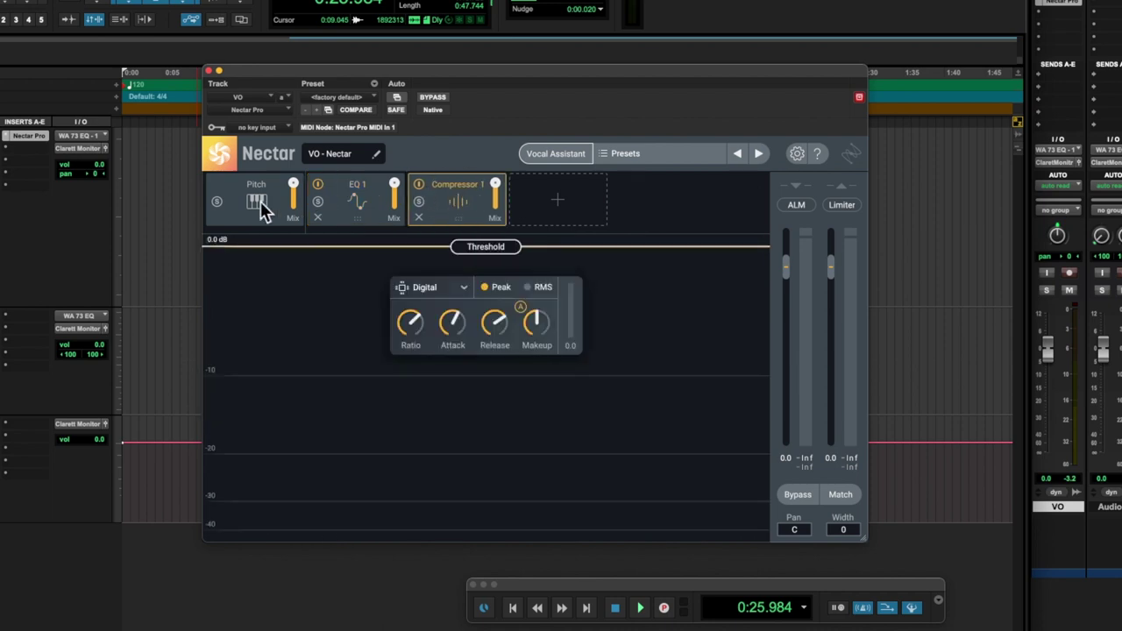
left_click(261, 200)
left_click(370, 196)
left_click(452, 202)
Step: Add a De-Esser module after Compressor 1 in the Nectar signal chain
left_click(562, 205)
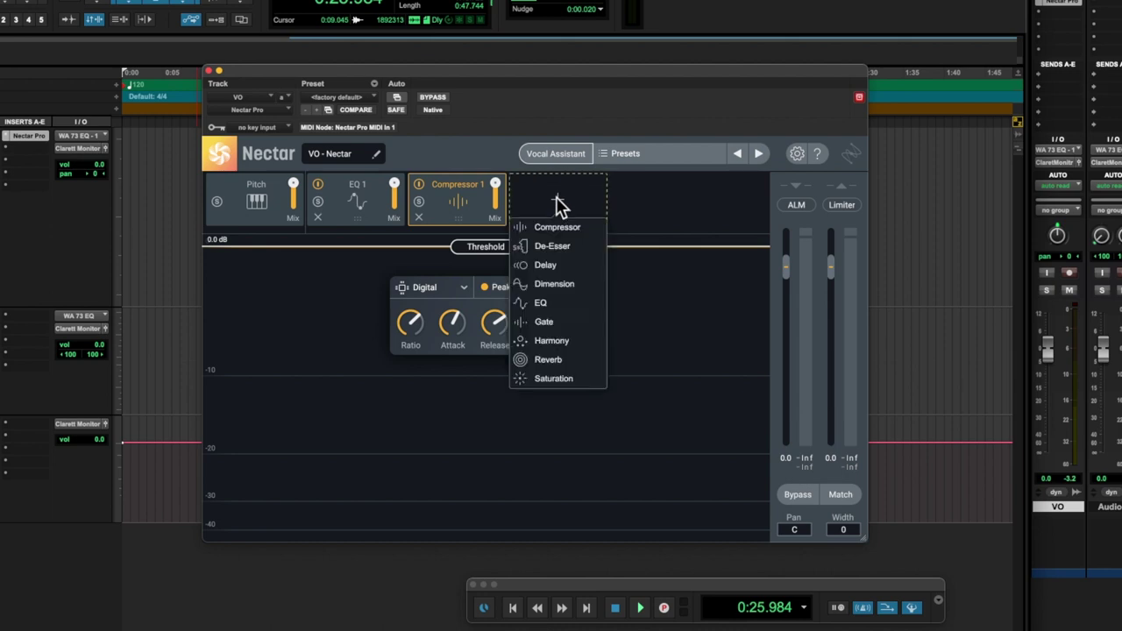
left_click(558, 248)
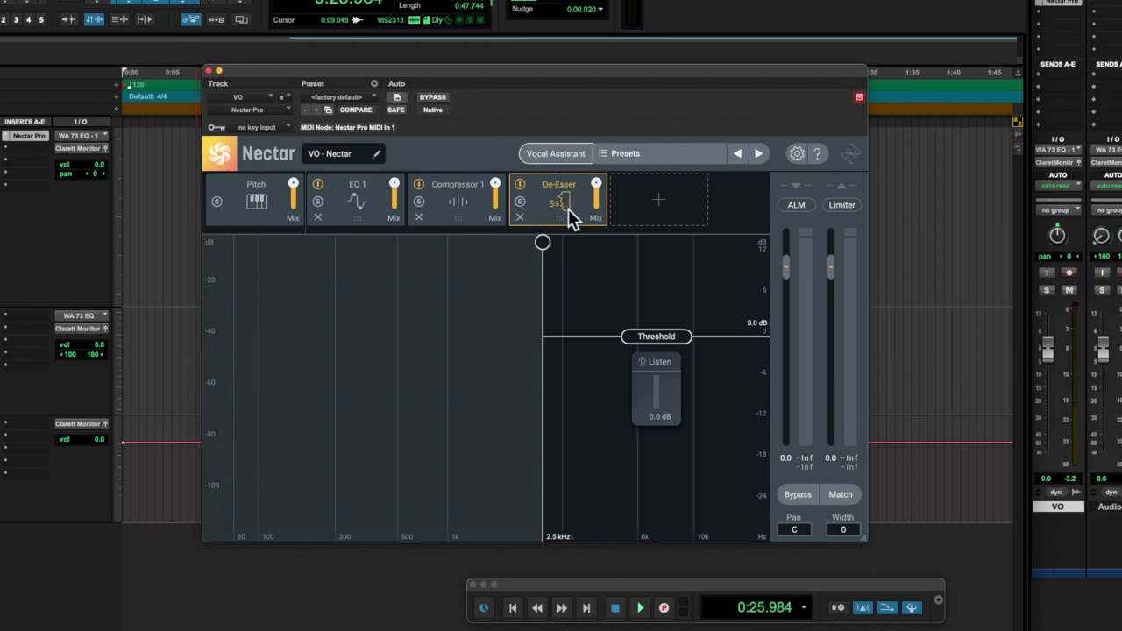
Step: Raise the gain of EQ 1's high-shelf node 4 to about 0.5 dB
left_click(460, 210)
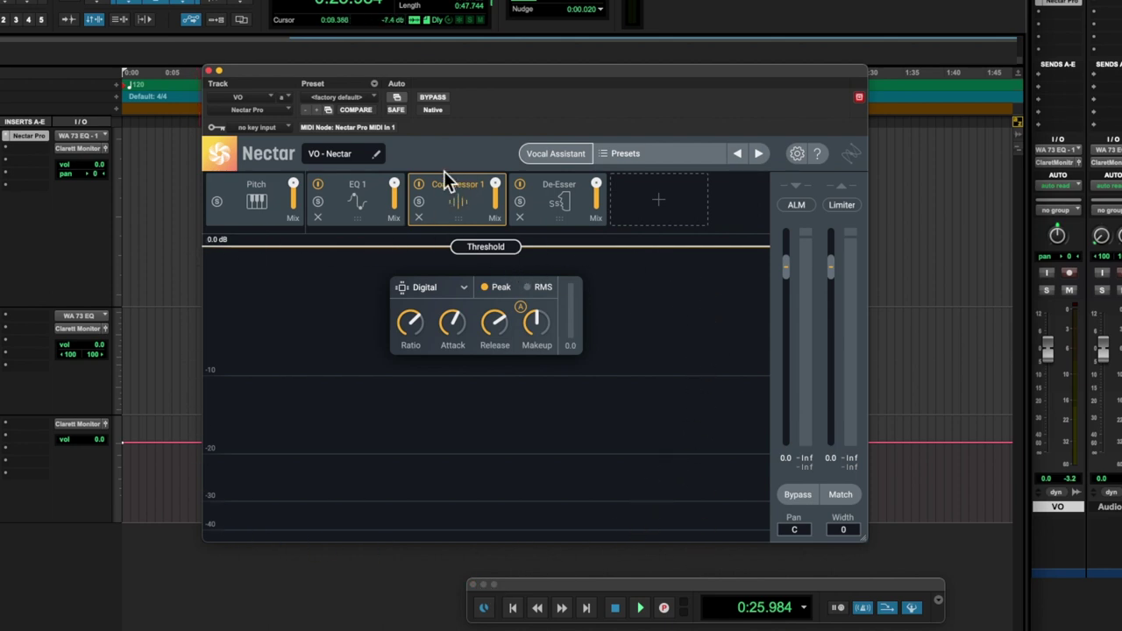
left_click(364, 203)
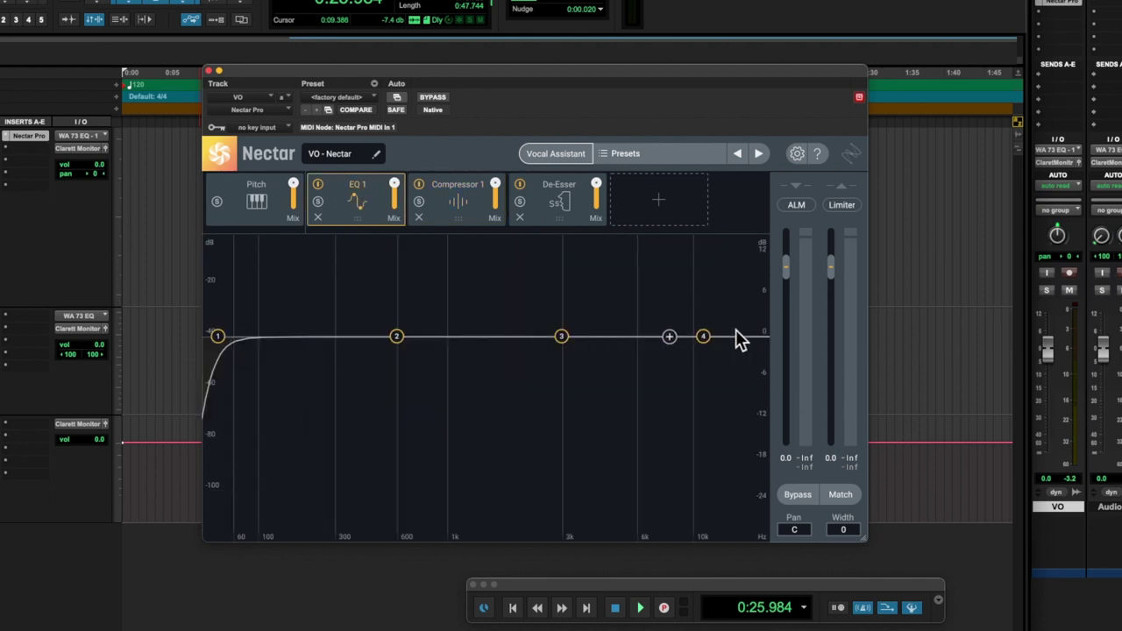
left_click_drag(703, 338, 697, 332)
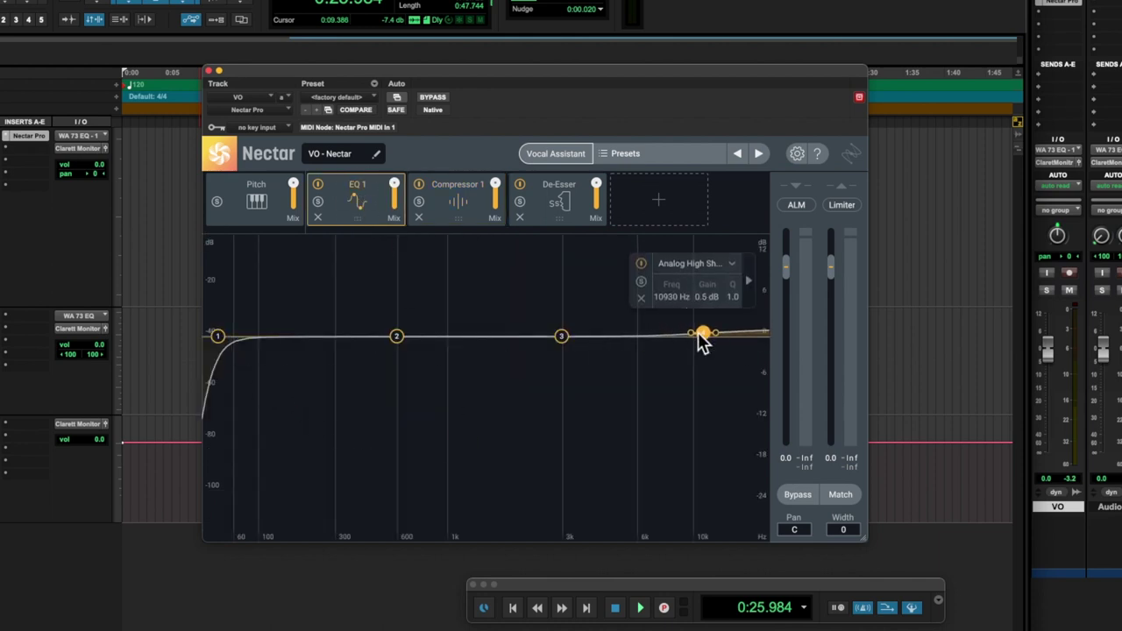
Step: Review the modules in the chain and lower the Compressor 1 threshold to about -3.1 dB
left_click(254, 198)
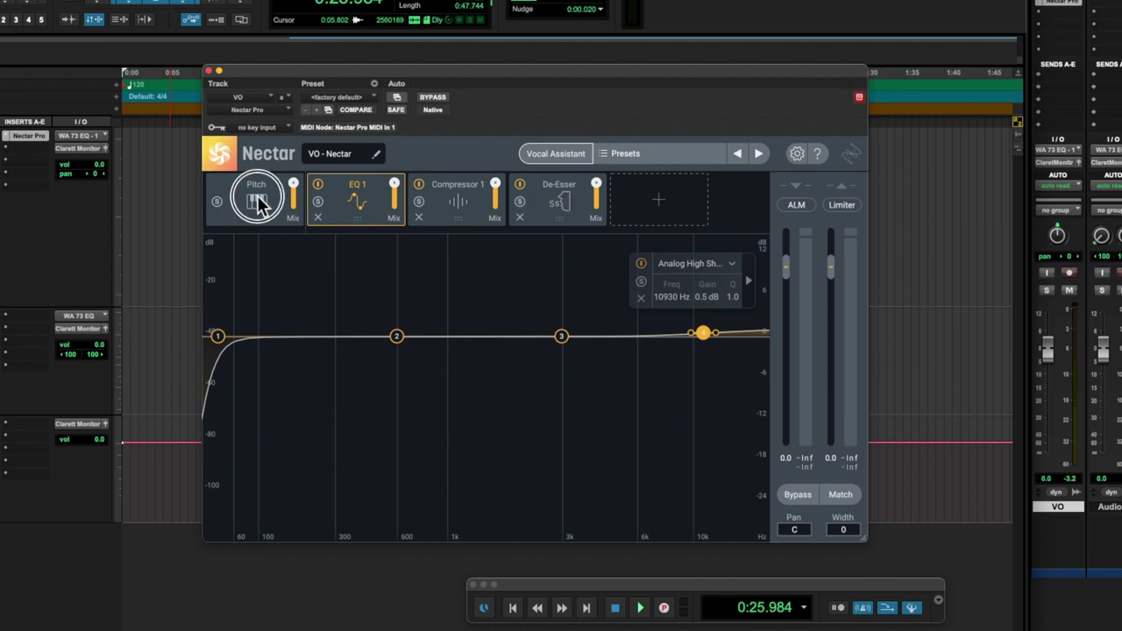
left_click(547, 195)
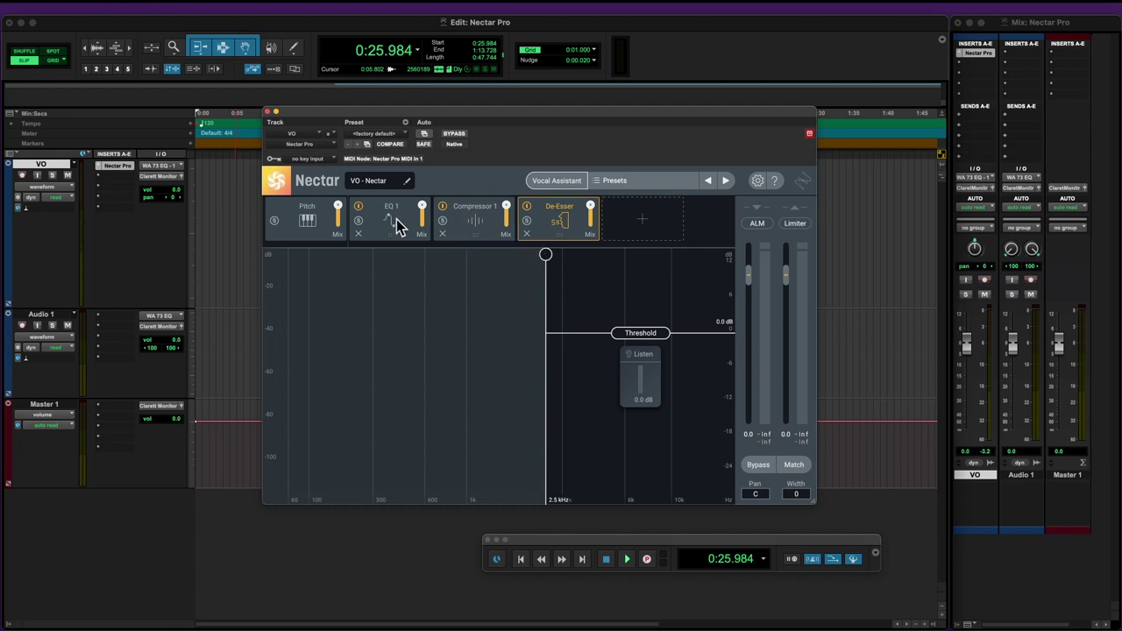
left_click(396, 226)
left_click(491, 223)
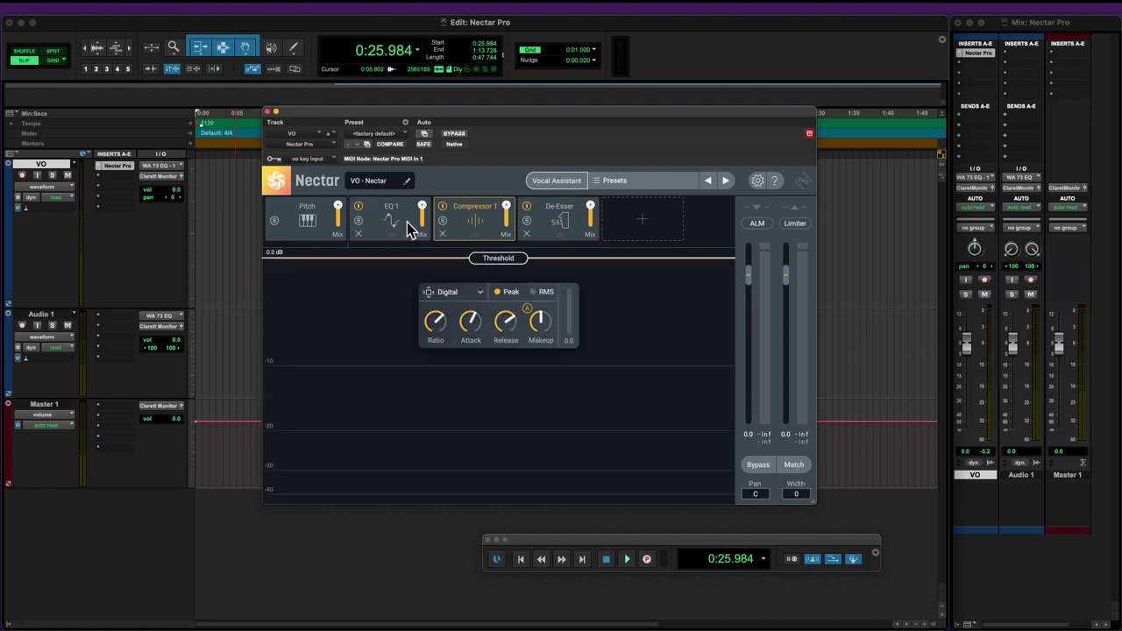
left_click(406, 221)
left_click(487, 230)
left_click_drag(497, 257, 505, 303)
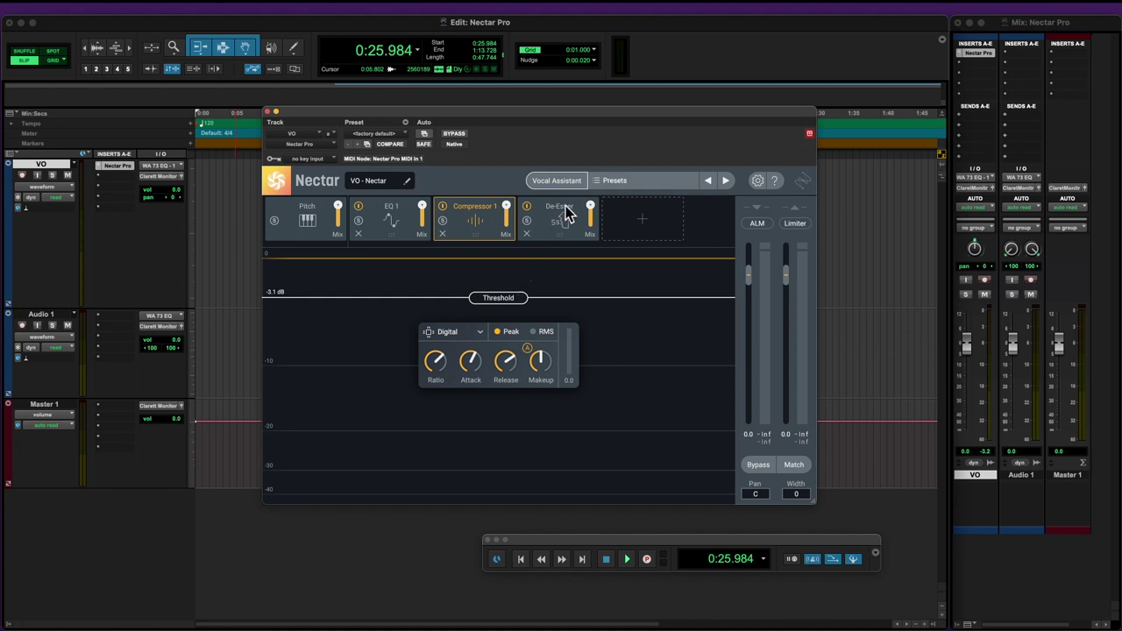
Step: Open Nectar's preset browser, move it higher and collapse the Nectar 2 Legacy folder
left_click(596, 186)
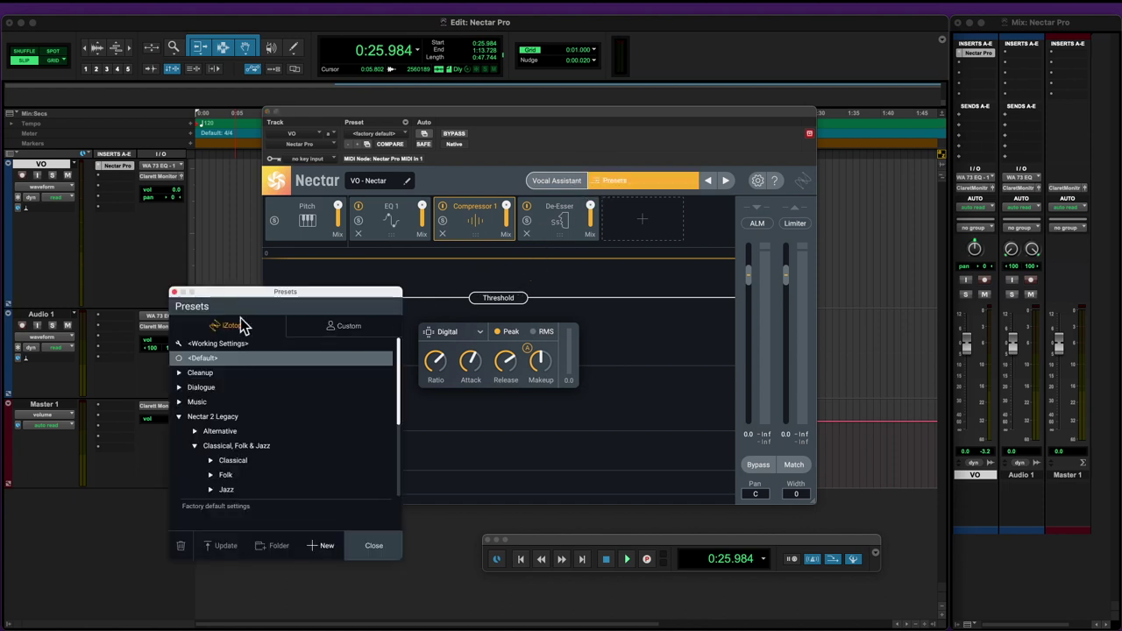
left_click_drag(239, 295, 245, 216)
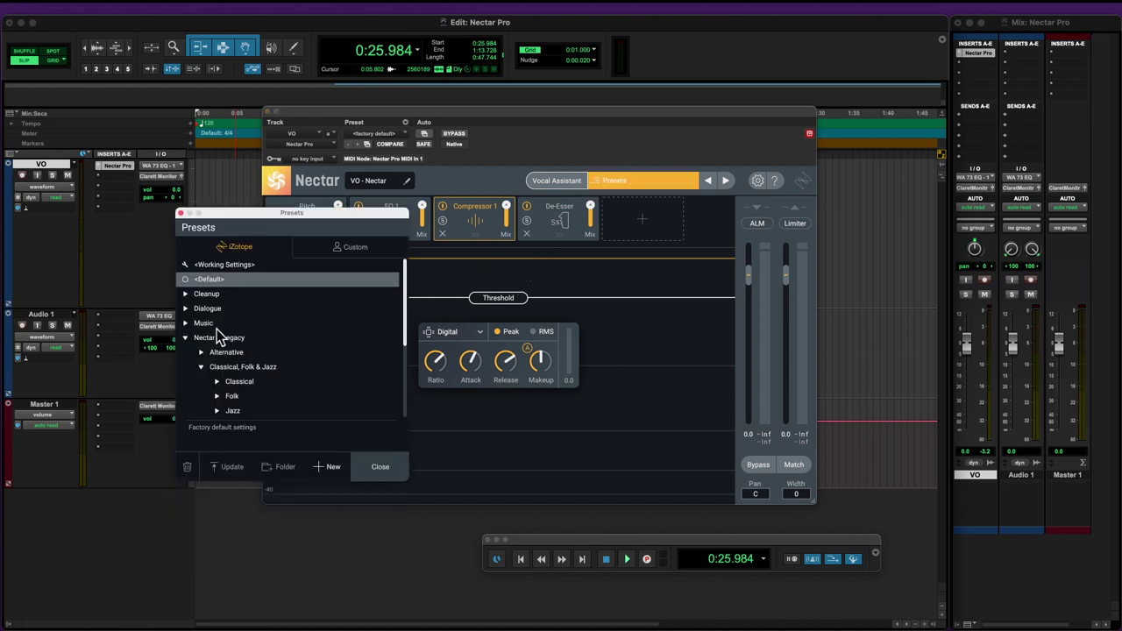
scroll(217, 338, "down", 1)
left_click(186, 325)
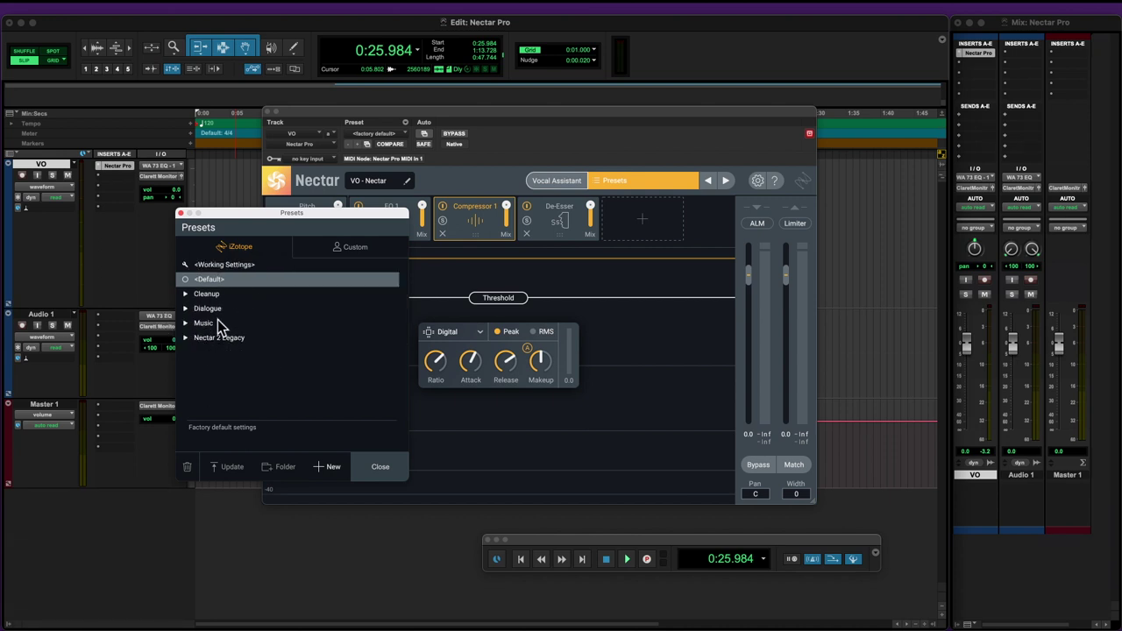
Step: Examine the presets in the Cleanup and Dialogue folders and close the preset browser without loading one
left_click(207, 310)
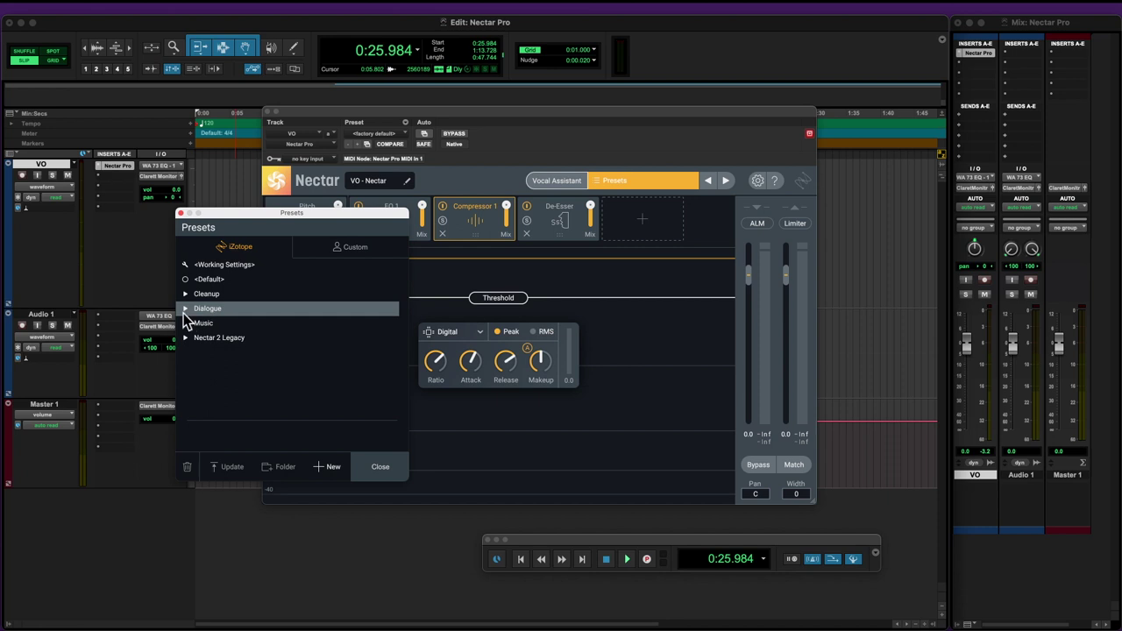
left_click(201, 322)
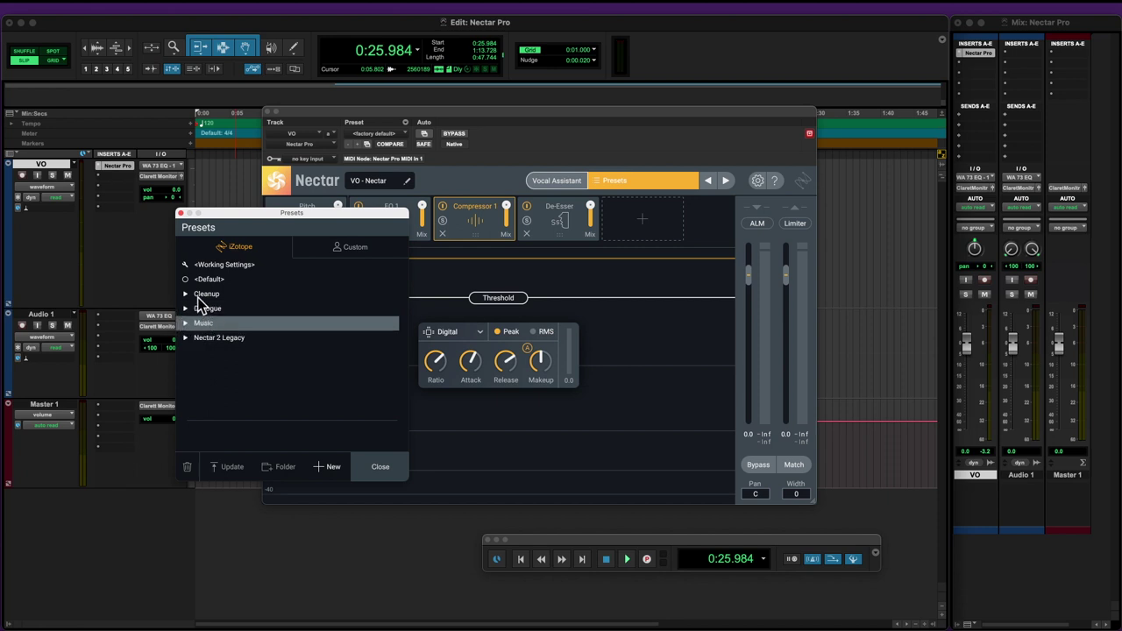
left_click(199, 296)
left_click(185, 293)
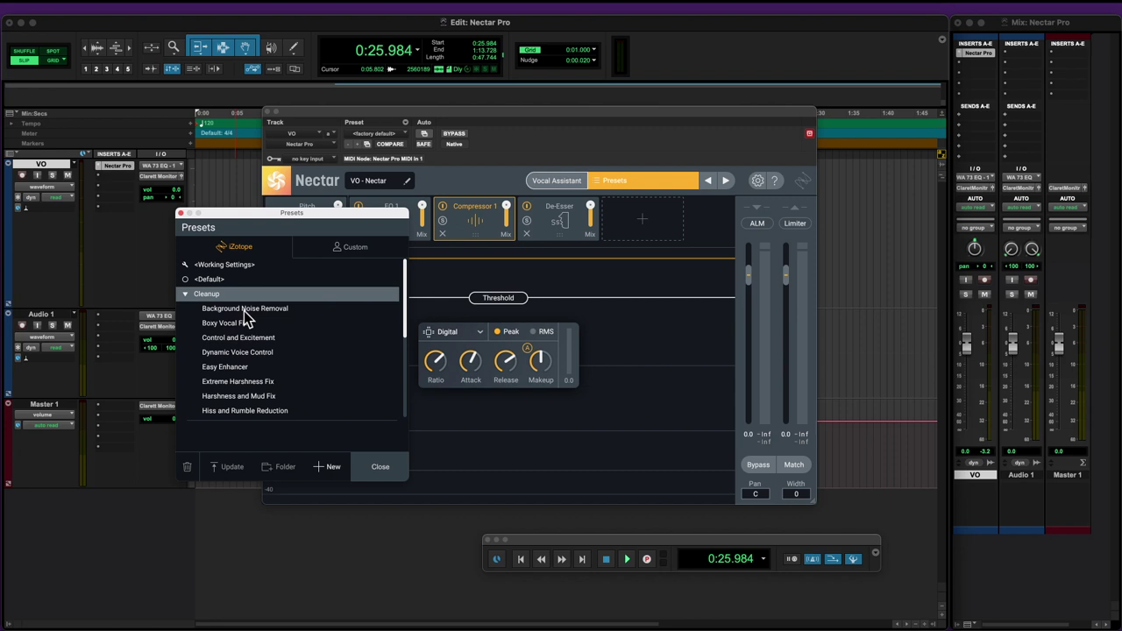
left_click(185, 296)
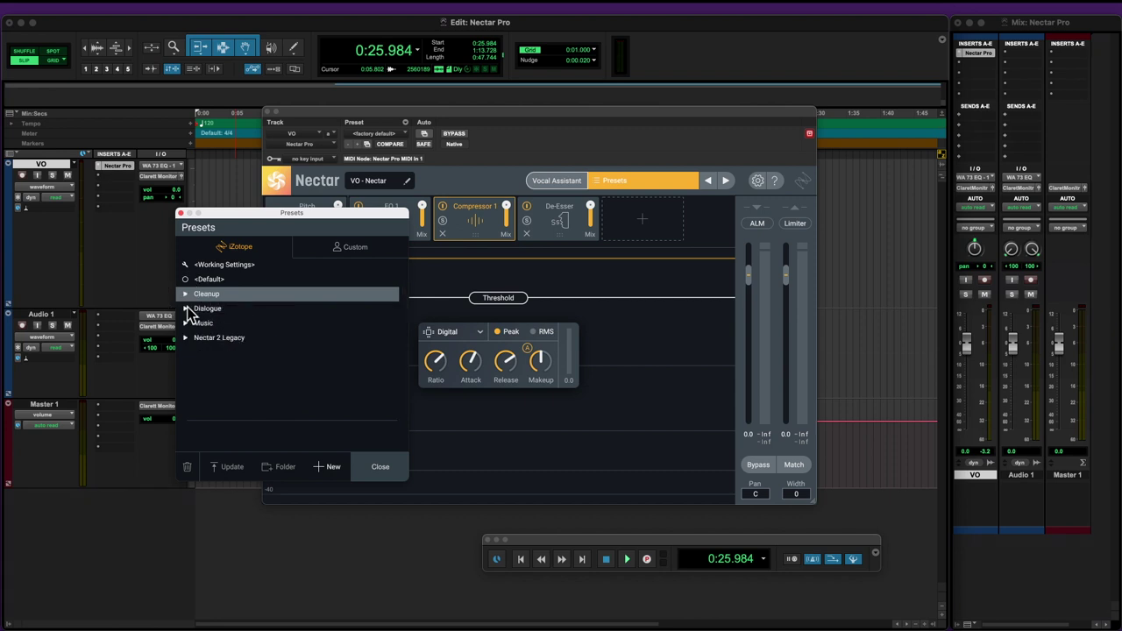
left_click(186, 309)
scroll(295, 348, "down", 1)
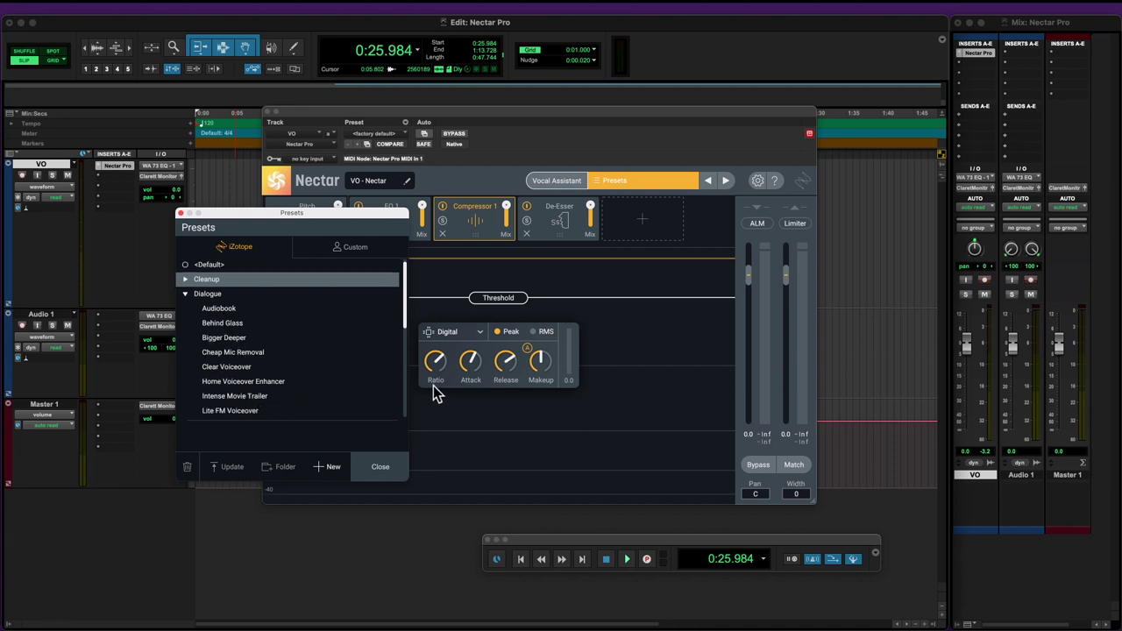
left_click(379, 466)
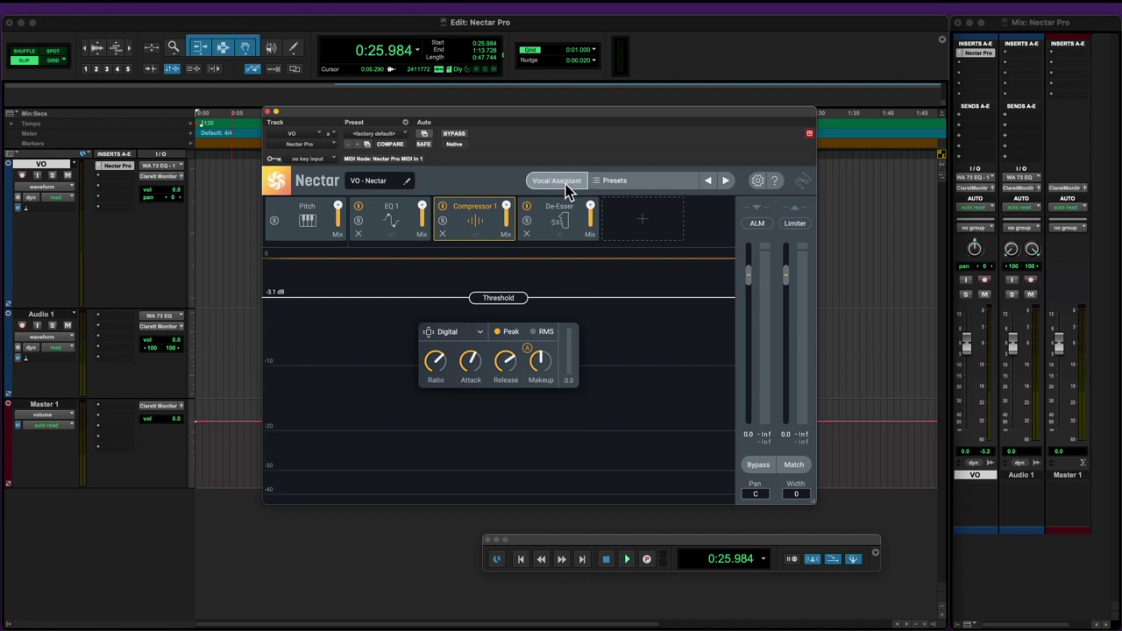
Step: Start the Vocal Assistant in Enhance mode and proceed to its audio listening stage
left_click(559, 182)
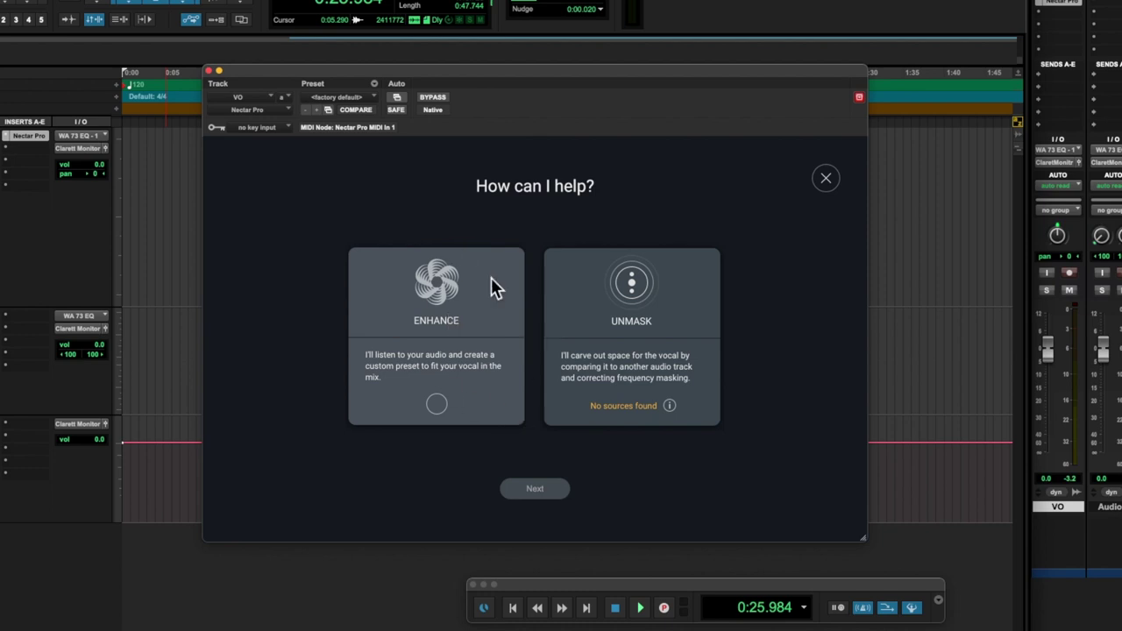
left_click(826, 186)
left_click(596, 163)
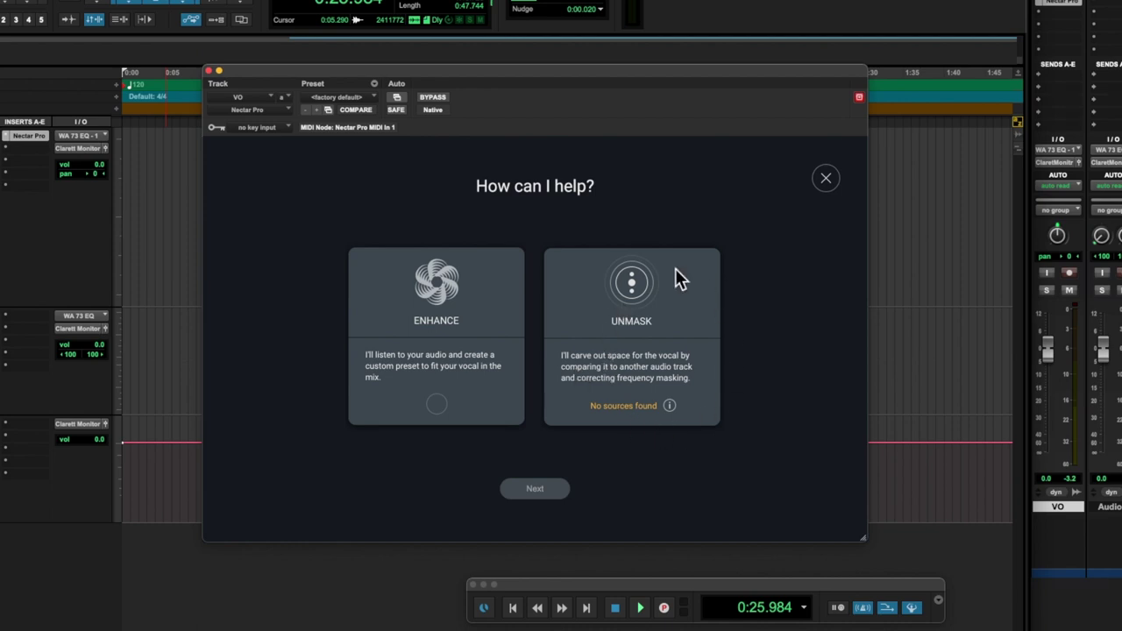
left_click(440, 321)
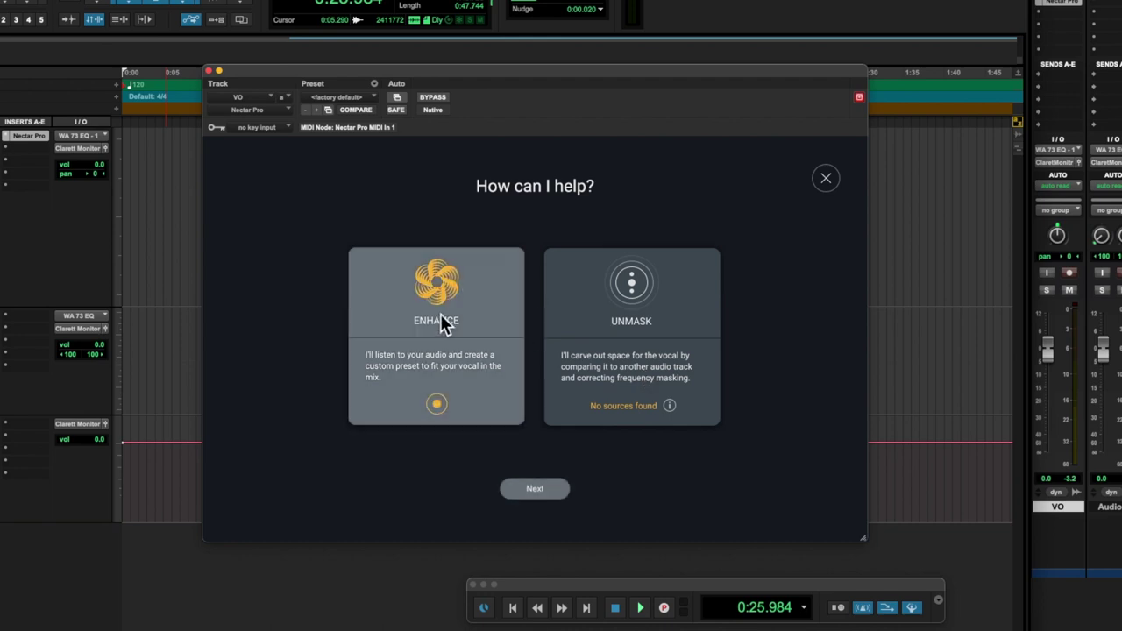
left_click(536, 488)
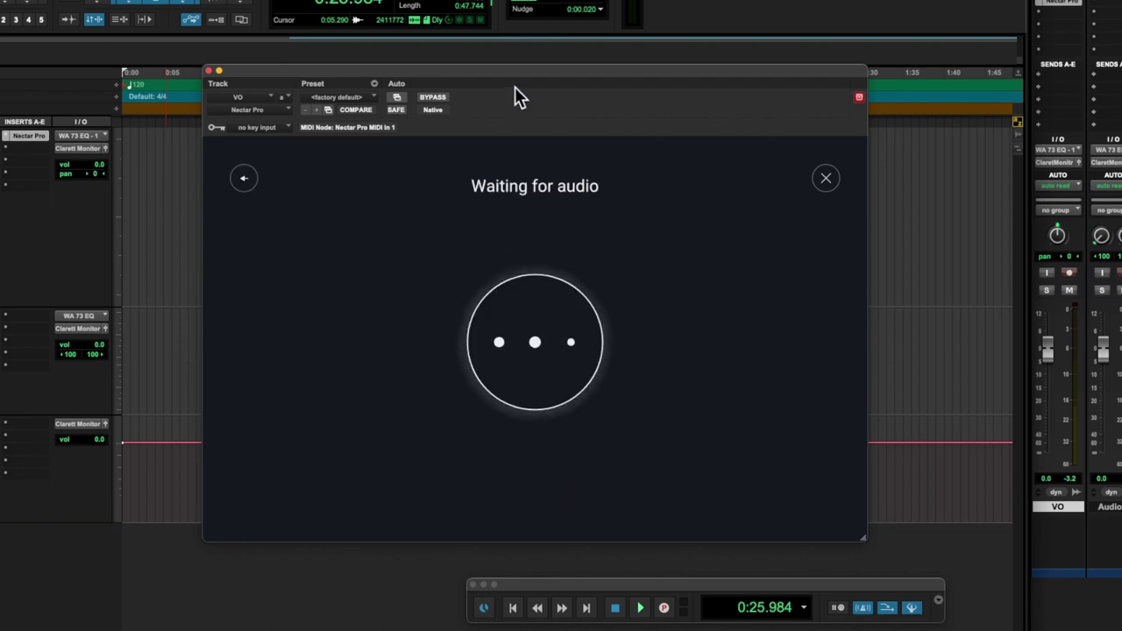
Step: Move the Nectar window clear of the VO clip and play the clip for the Vocal Assistant to analyse
left_click_drag(514, 71, 886, 50)
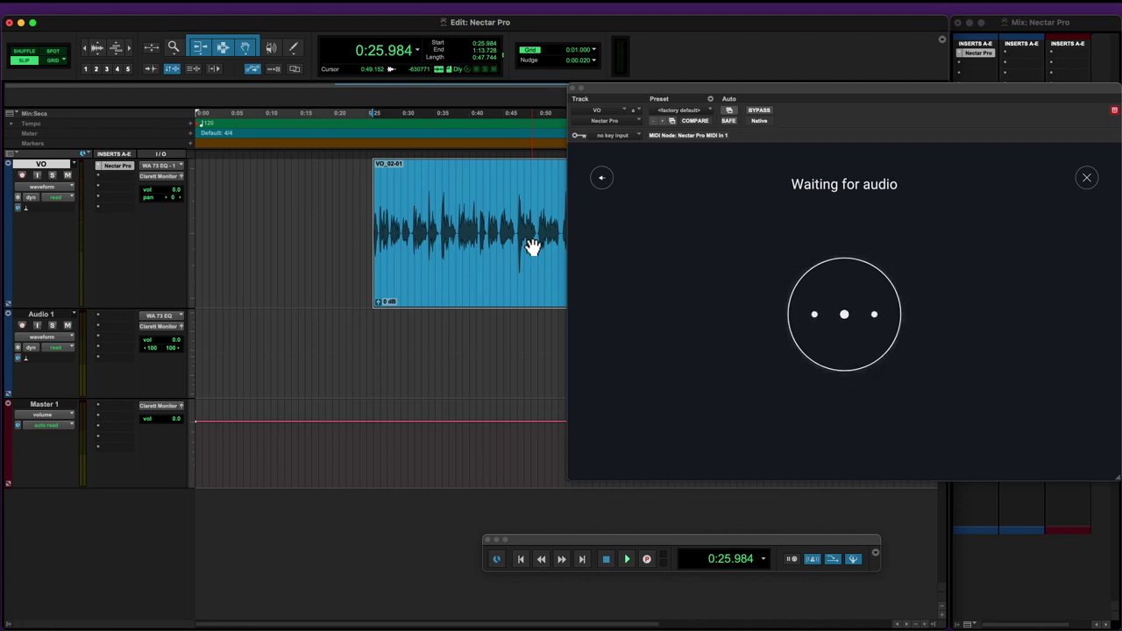
key("space")
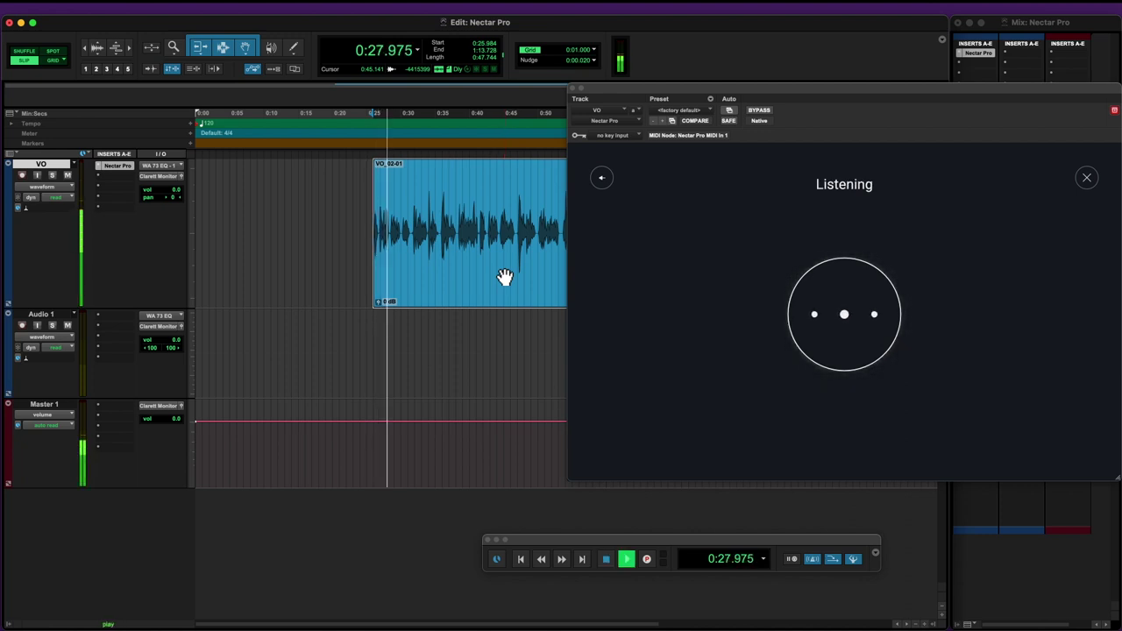
left_click_drag(801, 93, 708, 107)
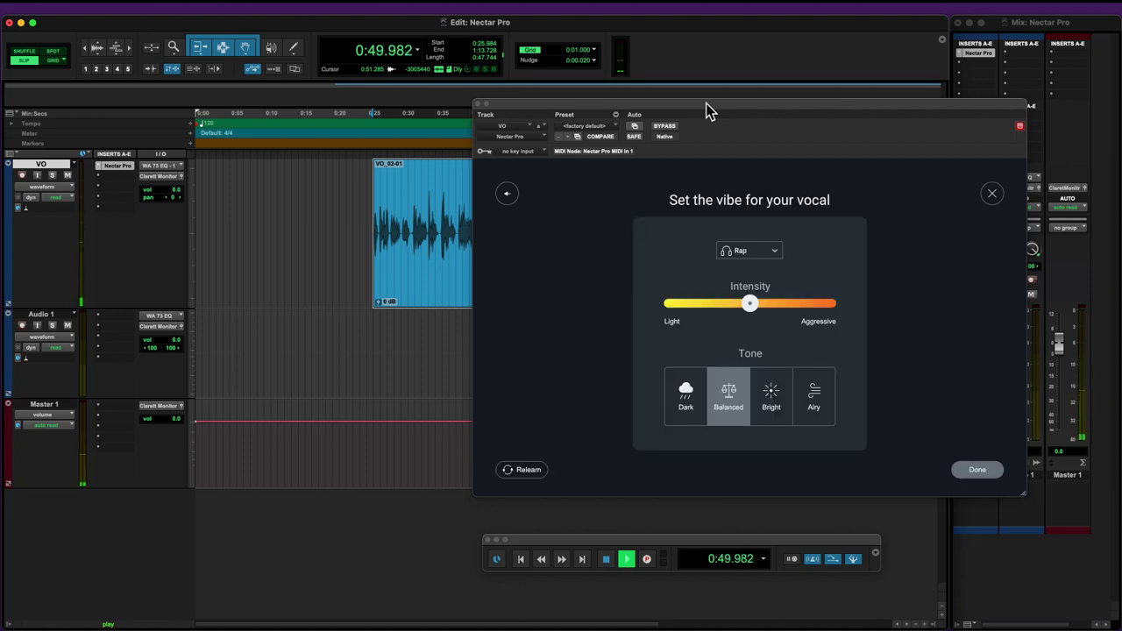
Step: Stop playback and set the Vocal Assistant's vocal style to Speaking
key("space")
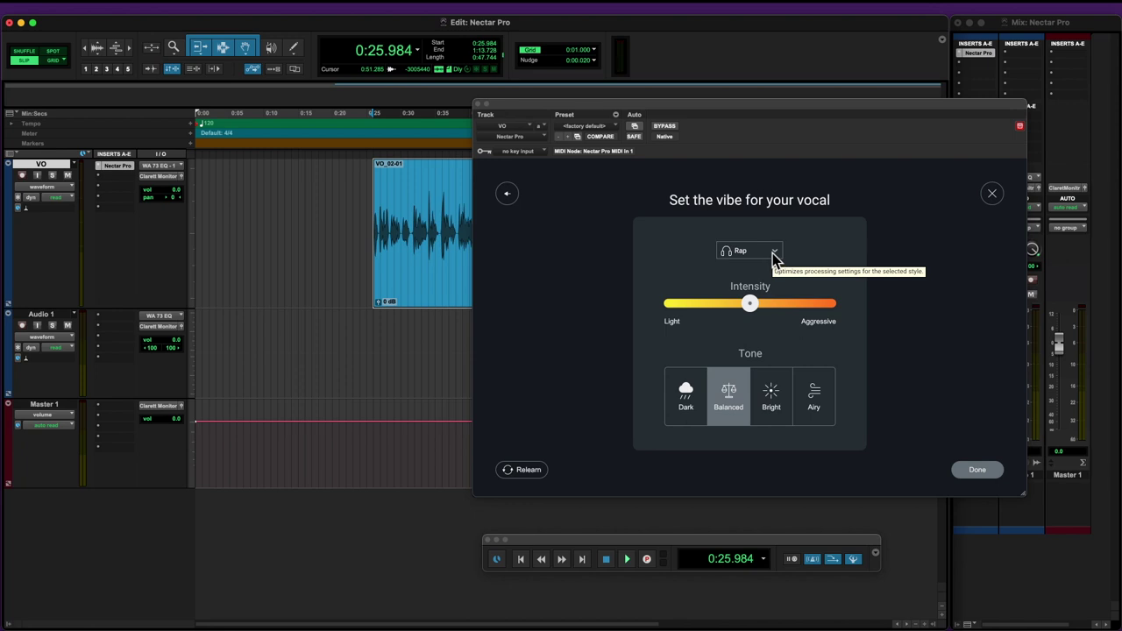
left_click(774, 254)
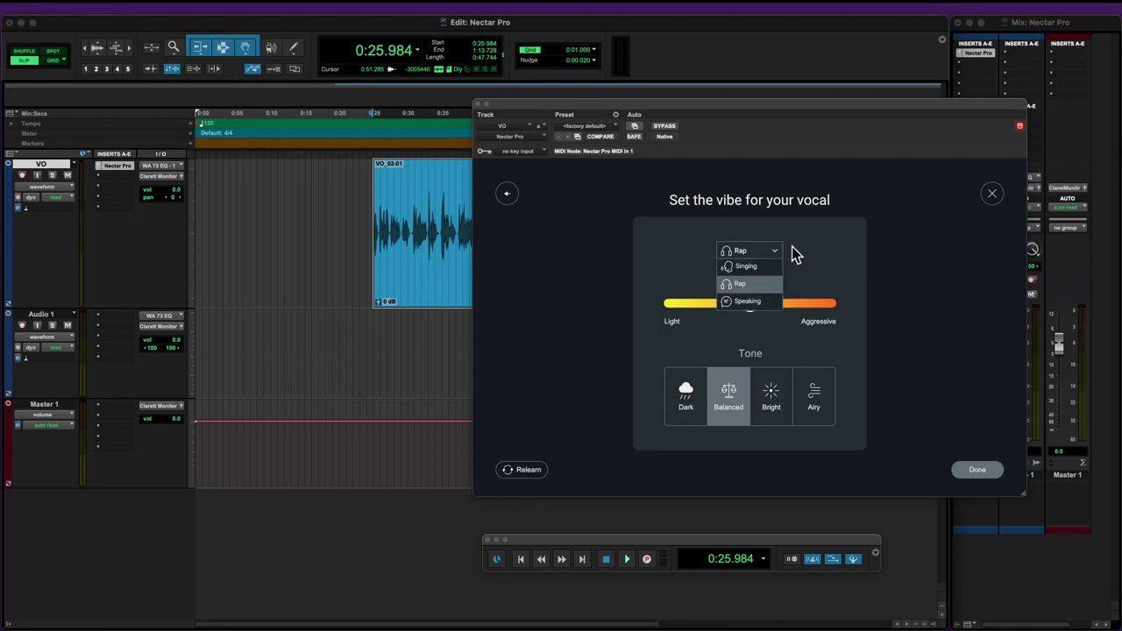
left_click(798, 245)
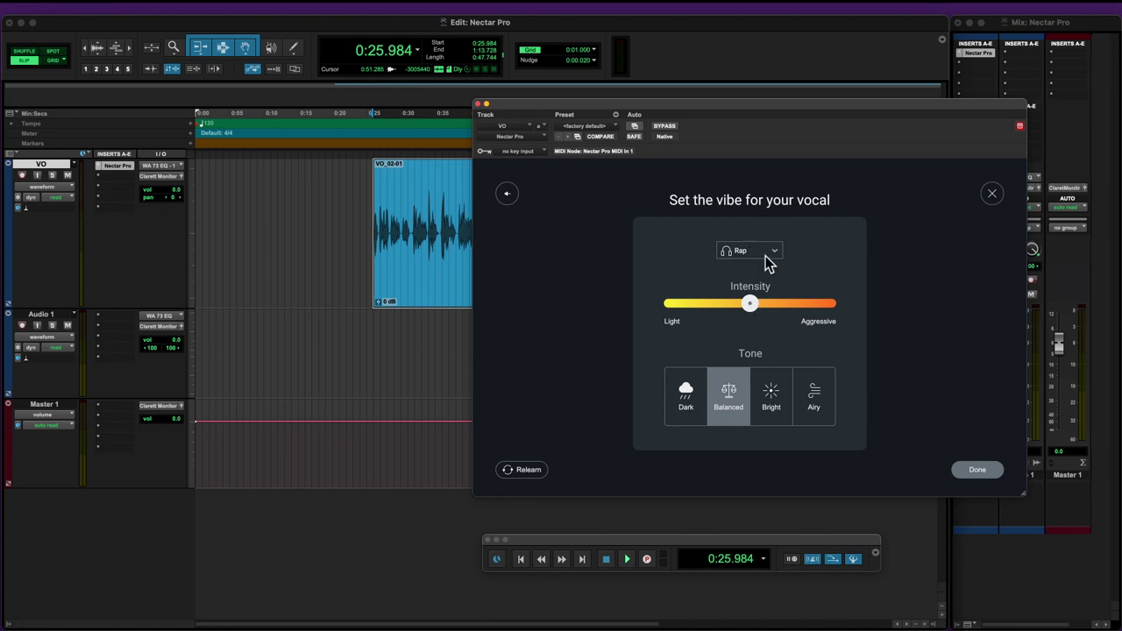
left_click(766, 251)
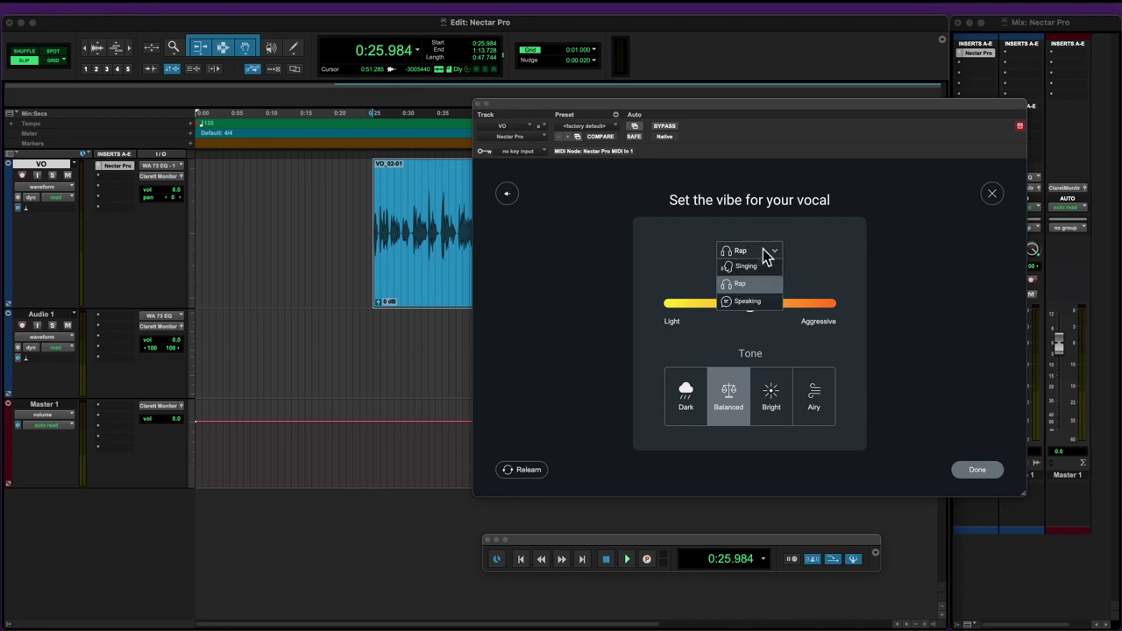
left_click(747, 302)
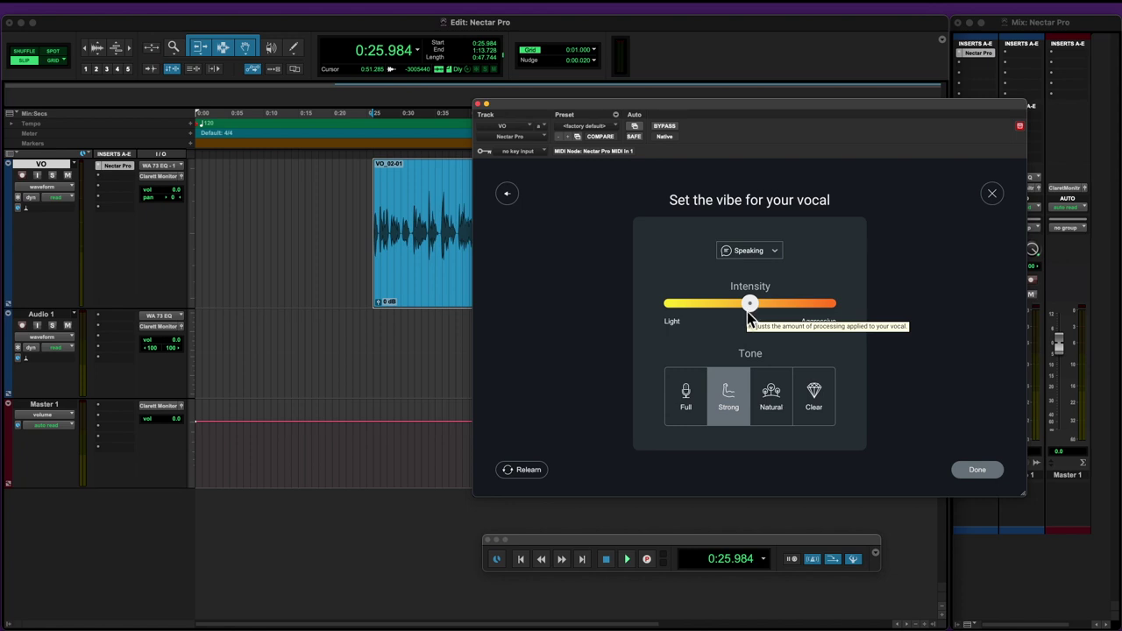
Step: Set the Vocal Assistant's intensity slightly above the midpoint with the Clear tone and apply the settings
mouse_move(749, 304)
left_mouse_down()
mouse_move(806, 311)
mouse_move(720, 317)
mouse_move(752, 318)
left_mouse_up()
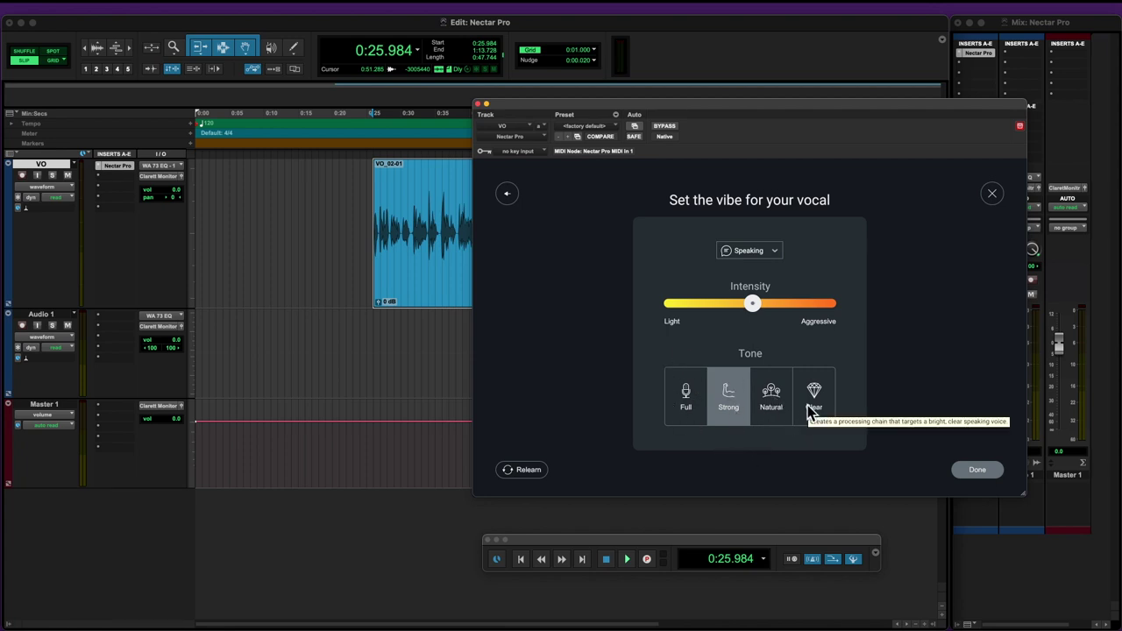
left_click(683, 395)
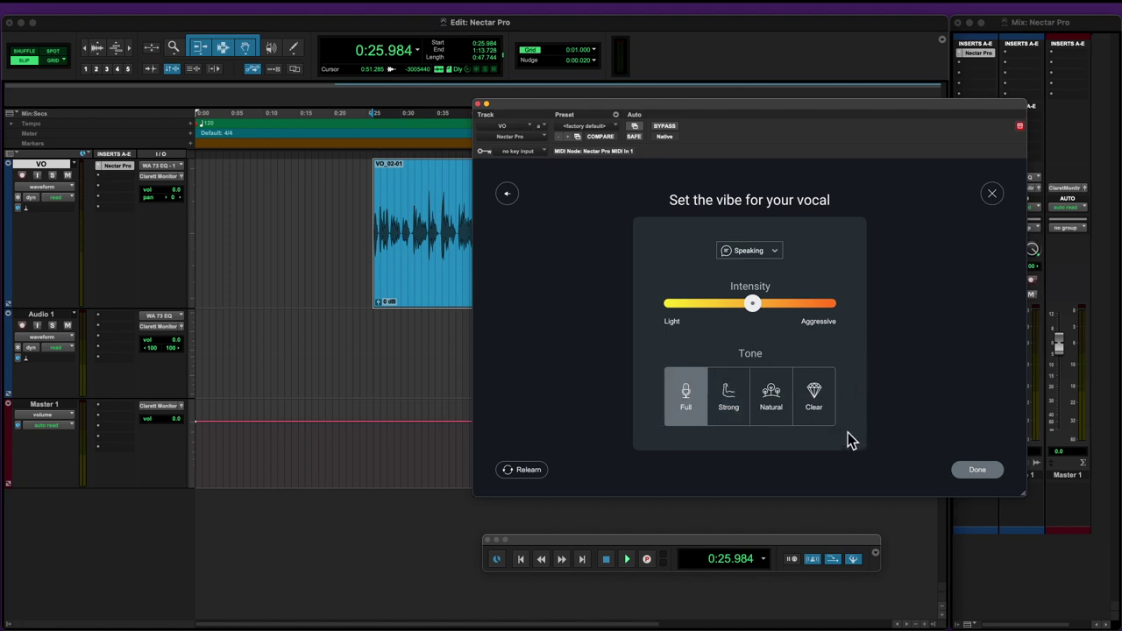
left_click(813, 396)
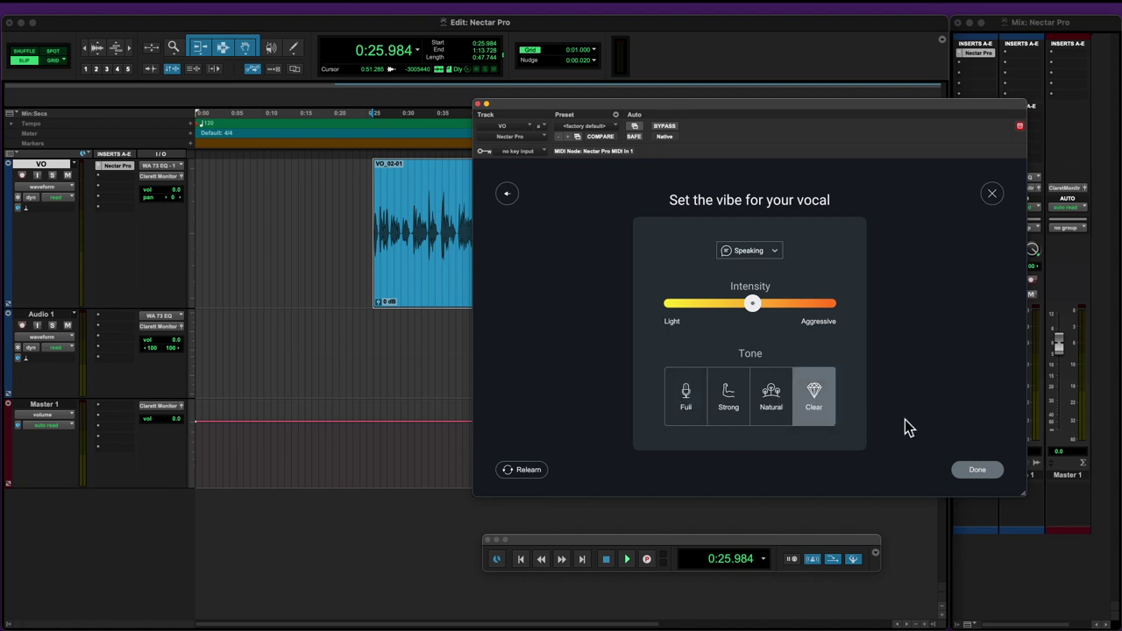
left_click(970, 467)
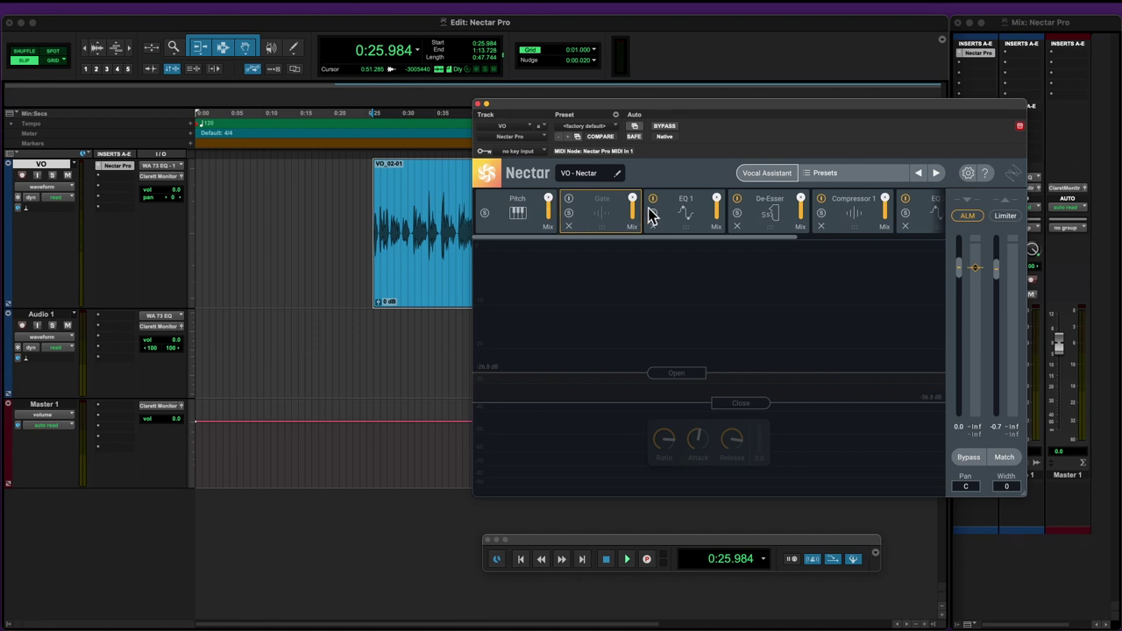
Step: Examine the processing chain built by the Vocal Assistant, viewing the EQ 1, De-Esser, Compressor 1, EQ 2 and Reverb modules
left_click_drag(664, 237, 686, 233)
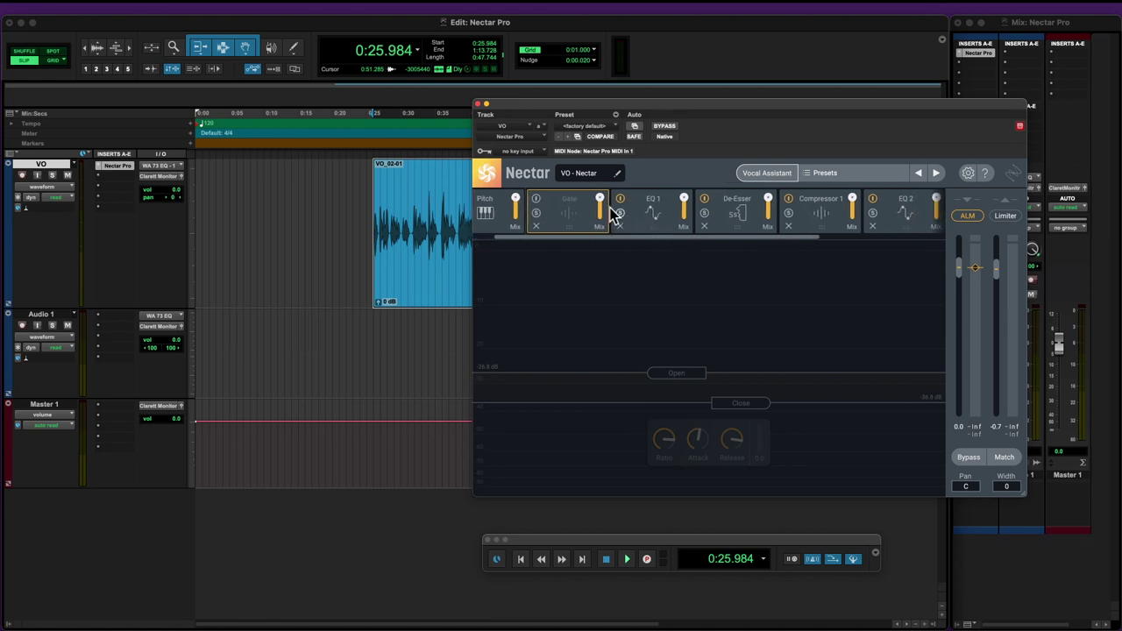
left_click(664, 214)
left_click(739, 213)
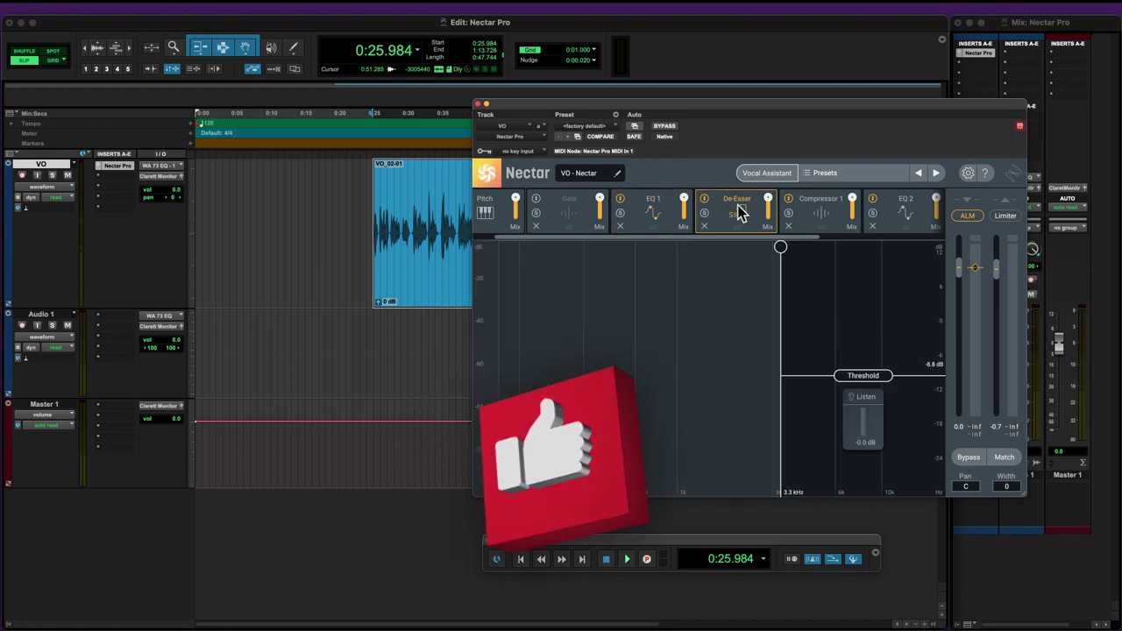
left_click(811, 217)
left_click_drag(741, 244, 827, 238)
left_click(770, 213)
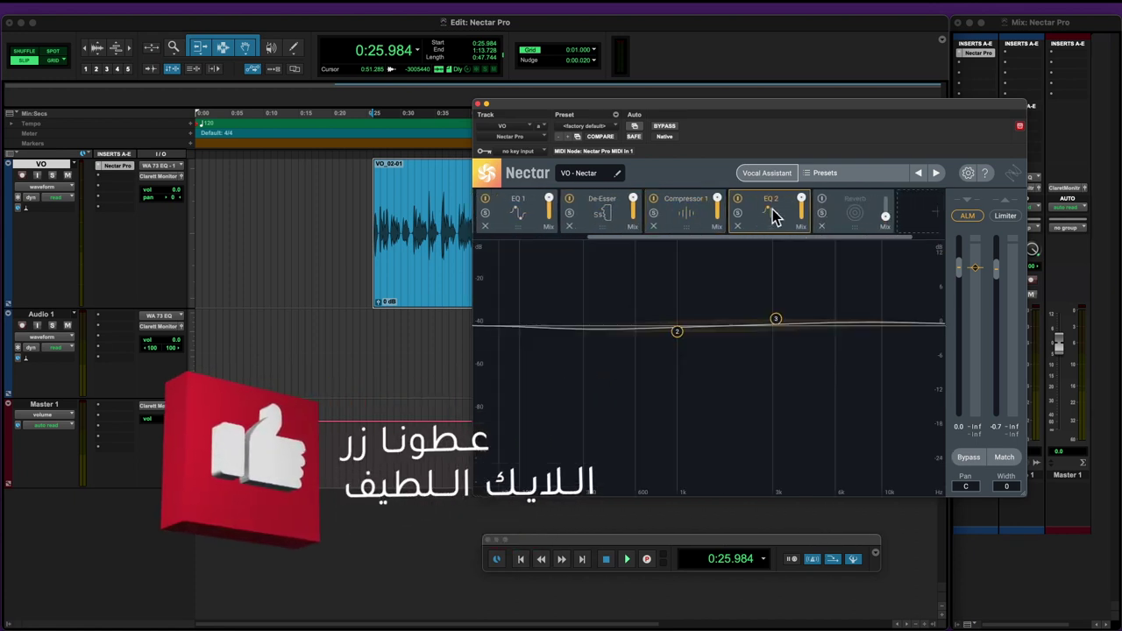
left_click(846, 215)
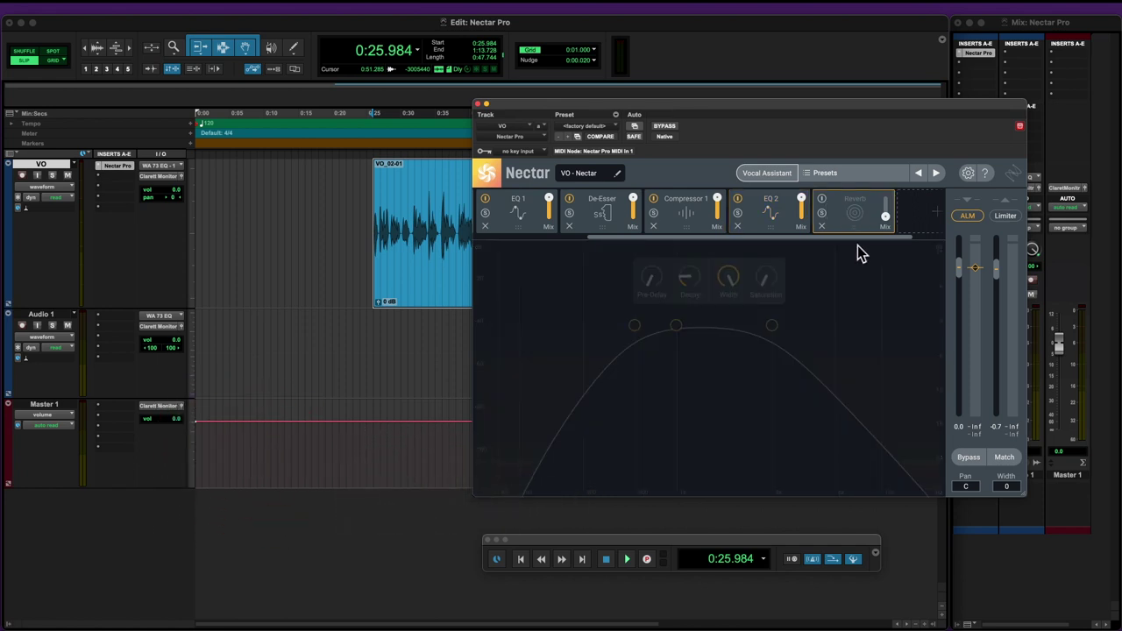
left_click_drag(861, 237, 745, 236)
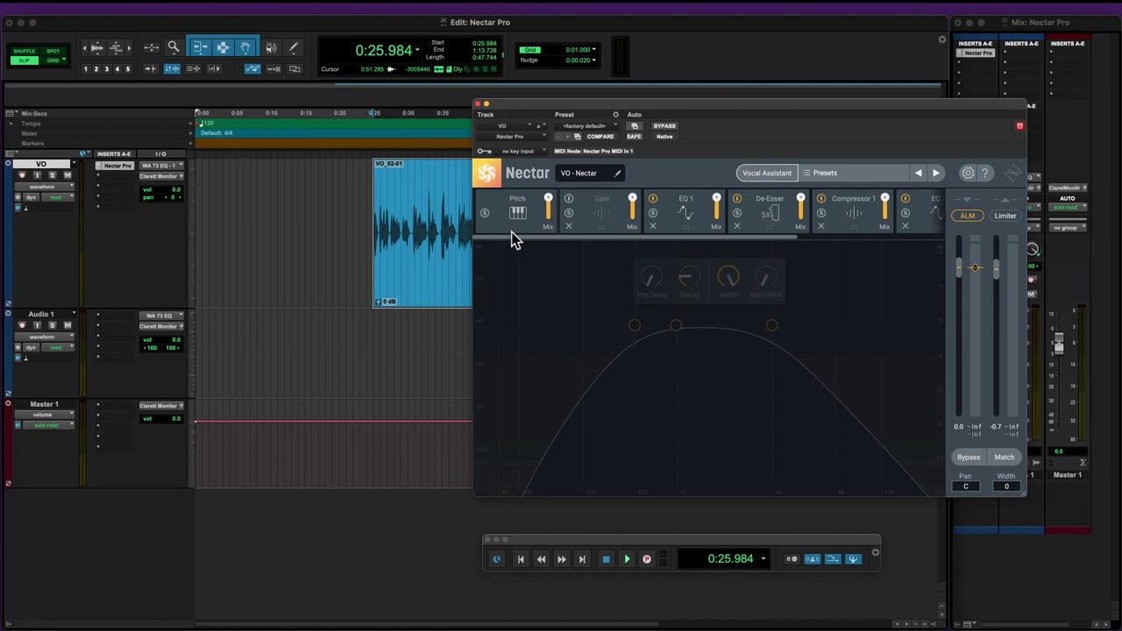
Step: Play the VO clip with Nectar bypassed and again with it active to compare the sound
left_click(665, 127)
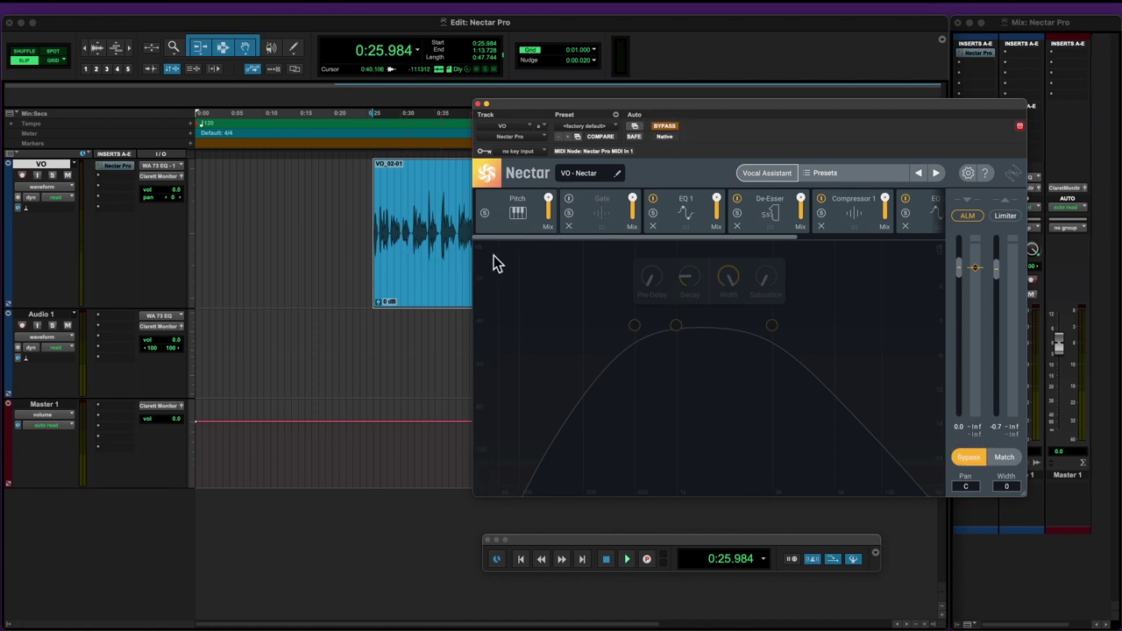
left_click(445, 285)
key("space")
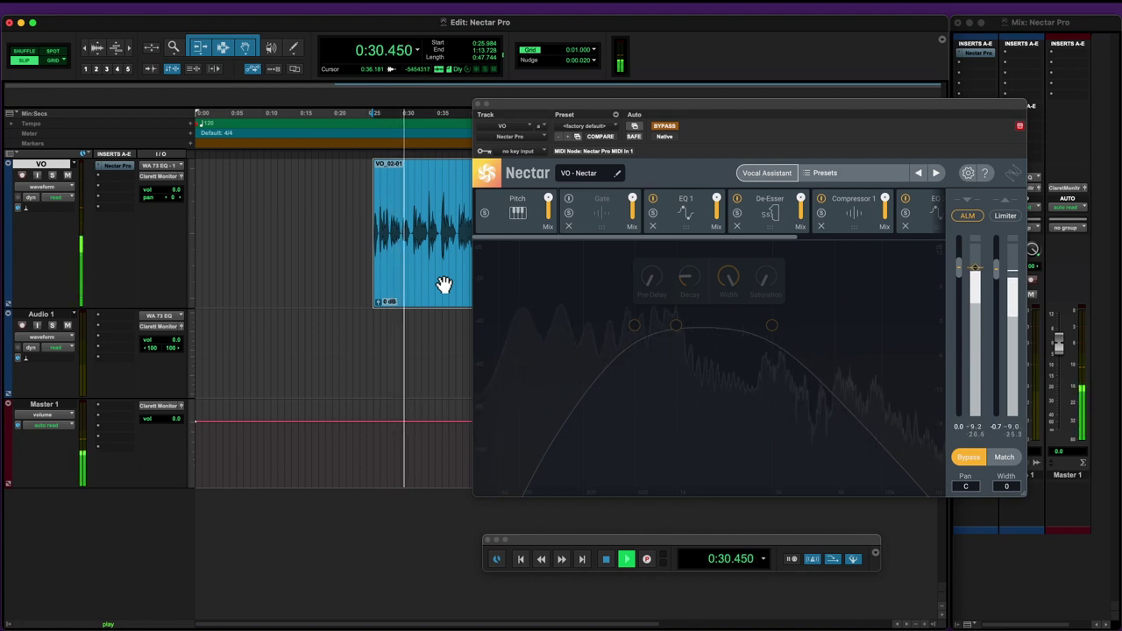
key("space")
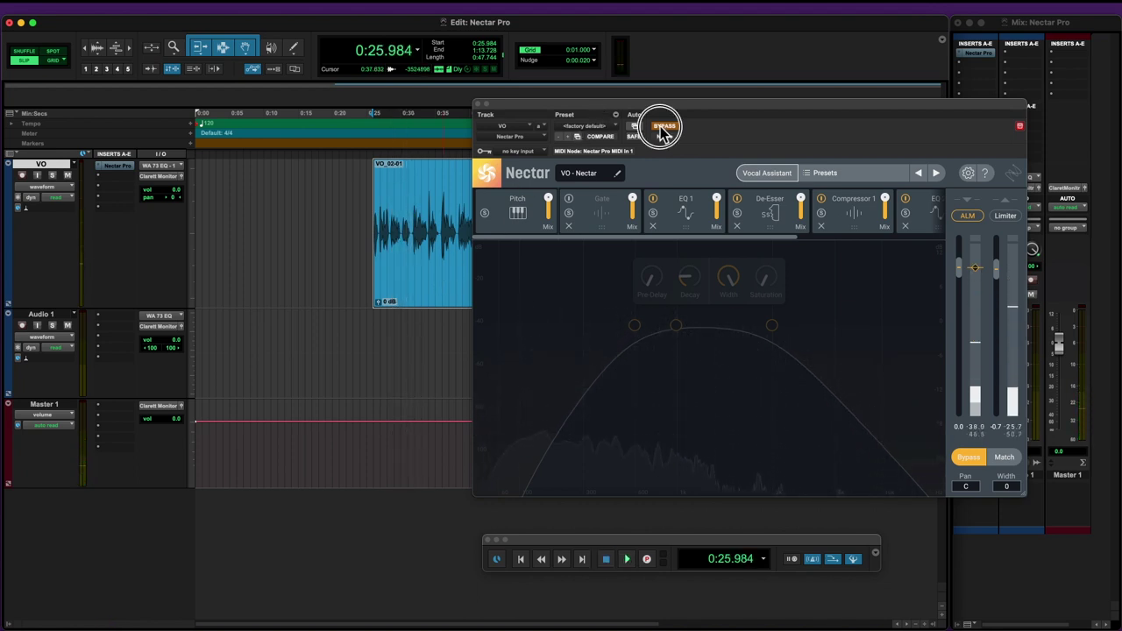
key("space")
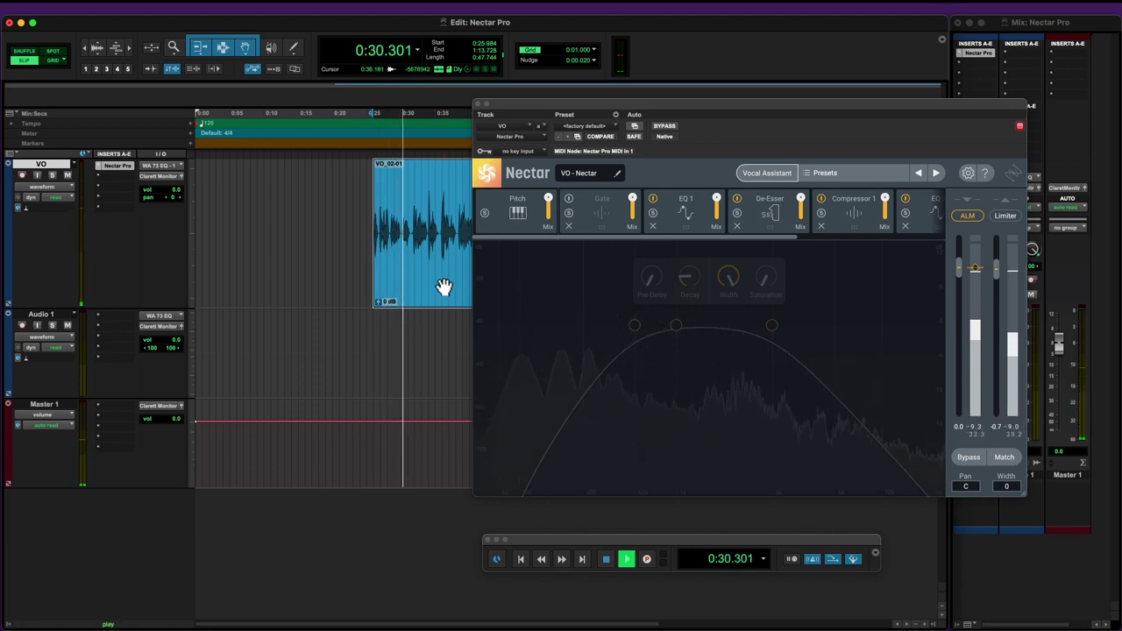
key("space")
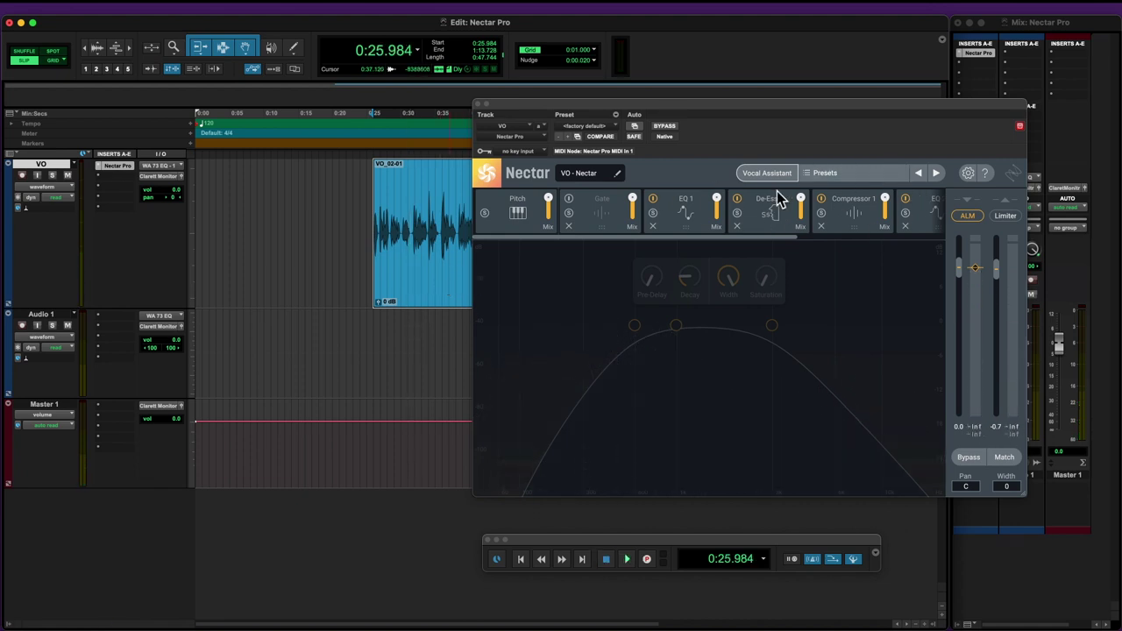
Step: Remove every module except Pitch from the Nectar chain and view the list of available modules without adding one
left_click(568, 227)
left_click(569, 227)
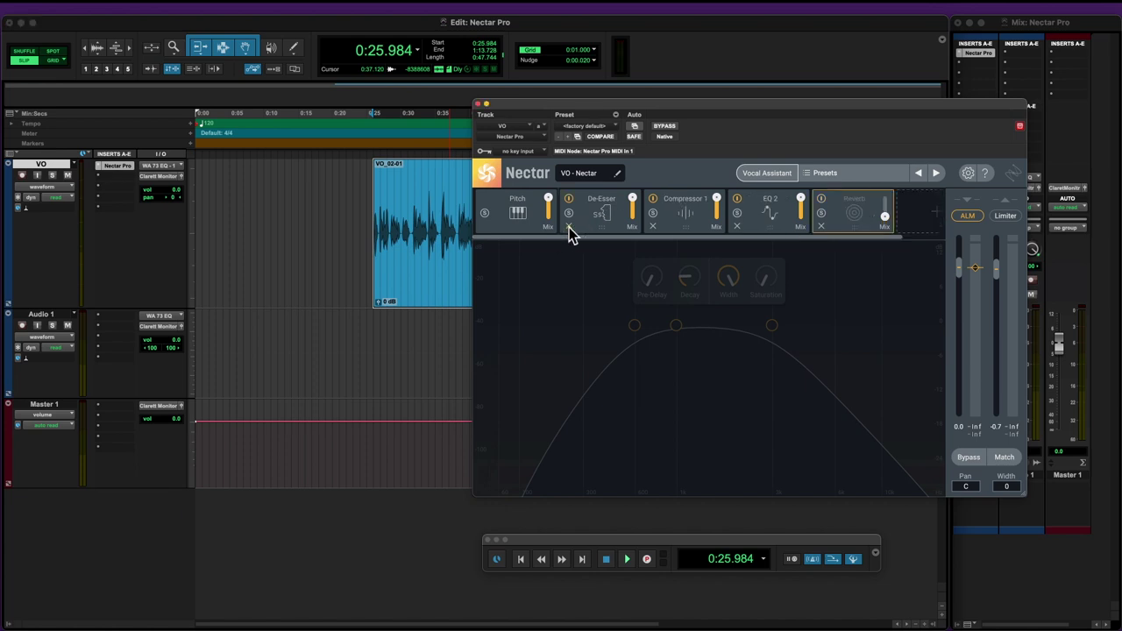
left_click(568, 227)
left_click(568, 227)
left_click(569, 226)
left_click(569, 227)
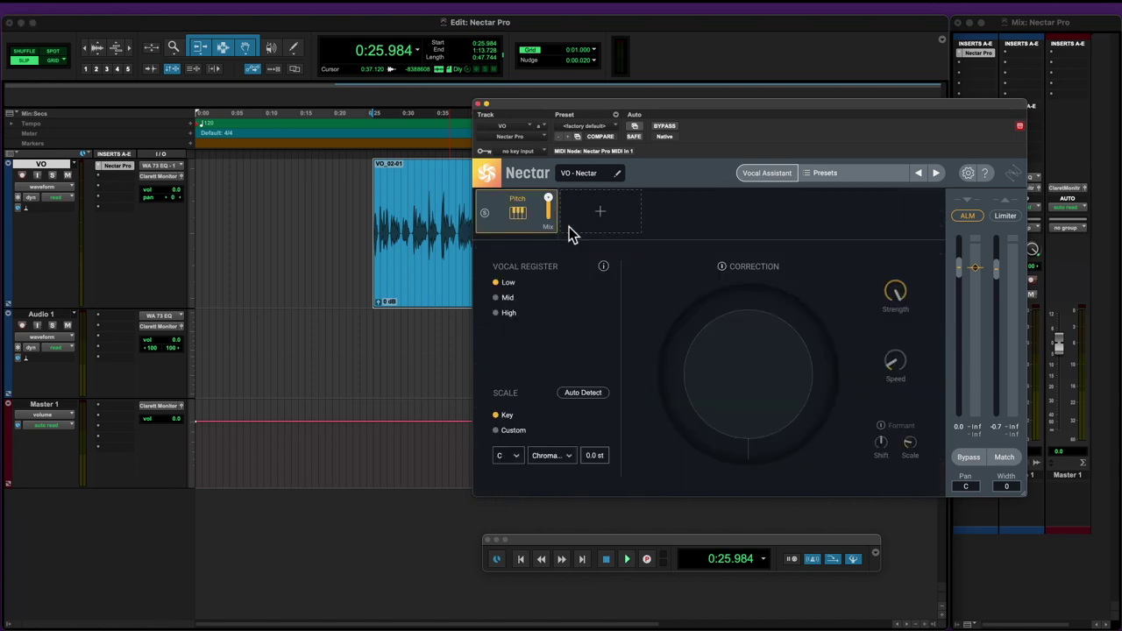
left_click(600, 212)
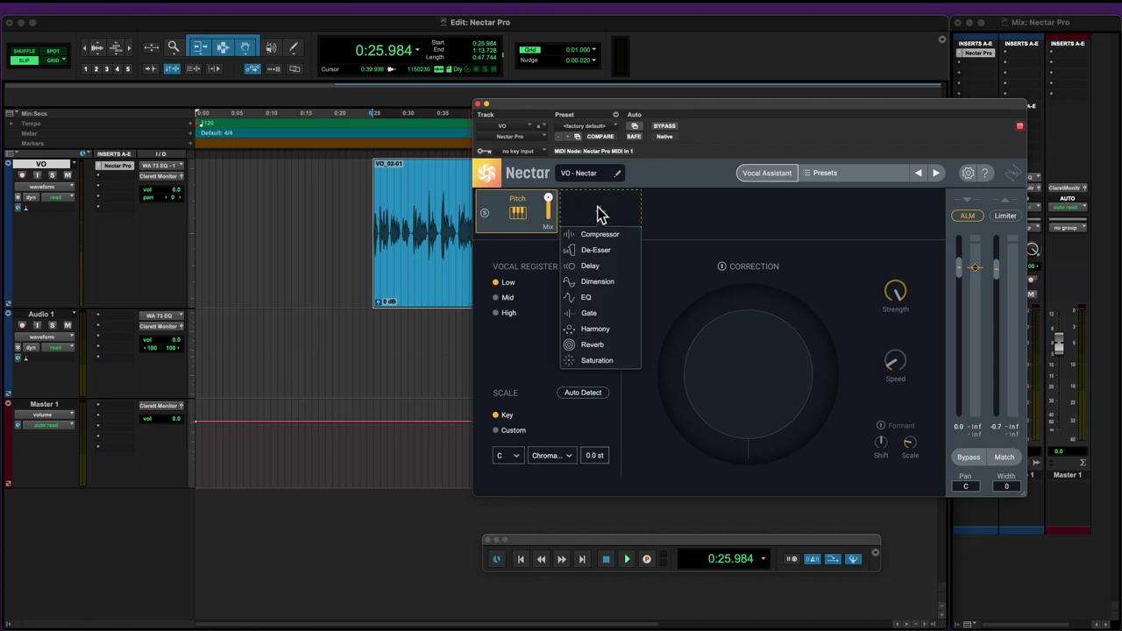
left_click(693, 206)
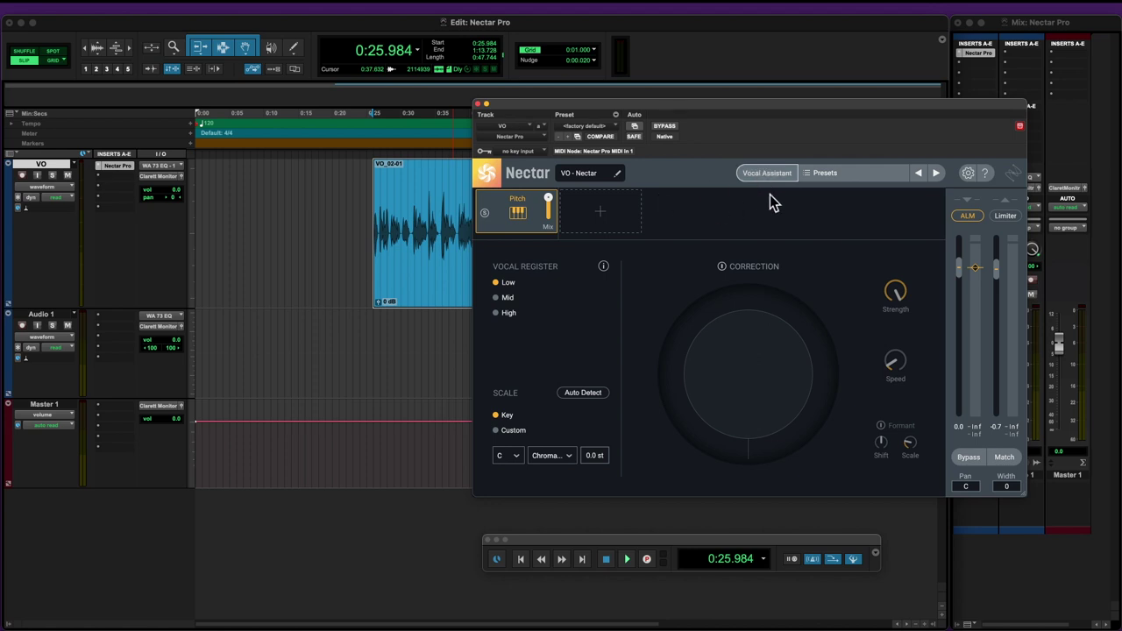
Step: Load the Clear Voiceover preset from the Dialogue folder and move the preset browser clear of the VO clip
left_click(809, 174)
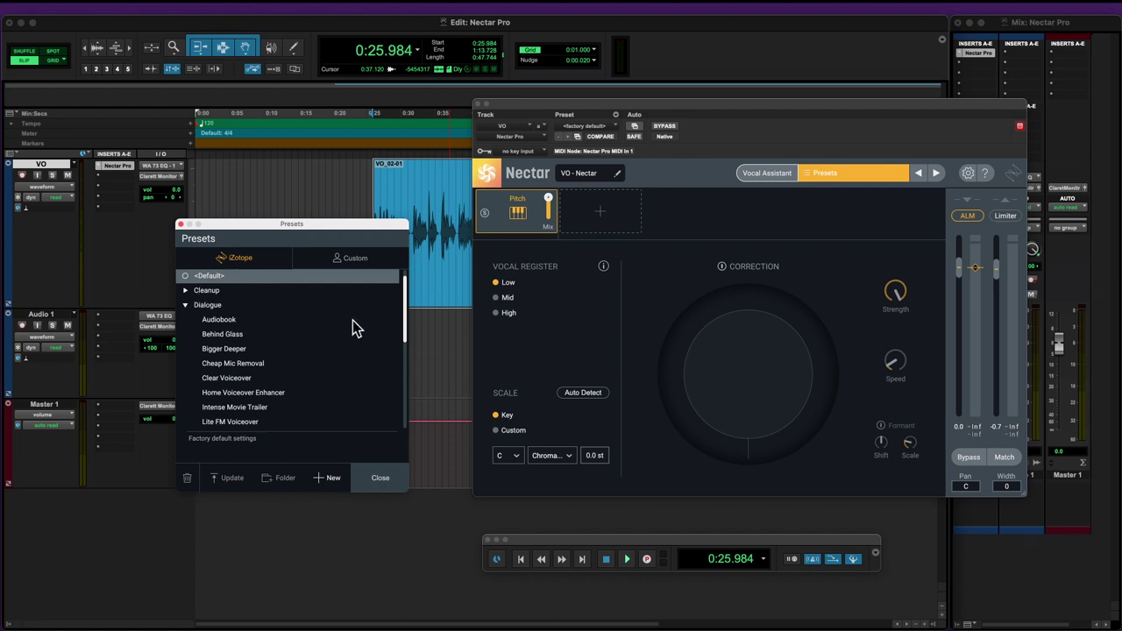
left_click(212, 308)
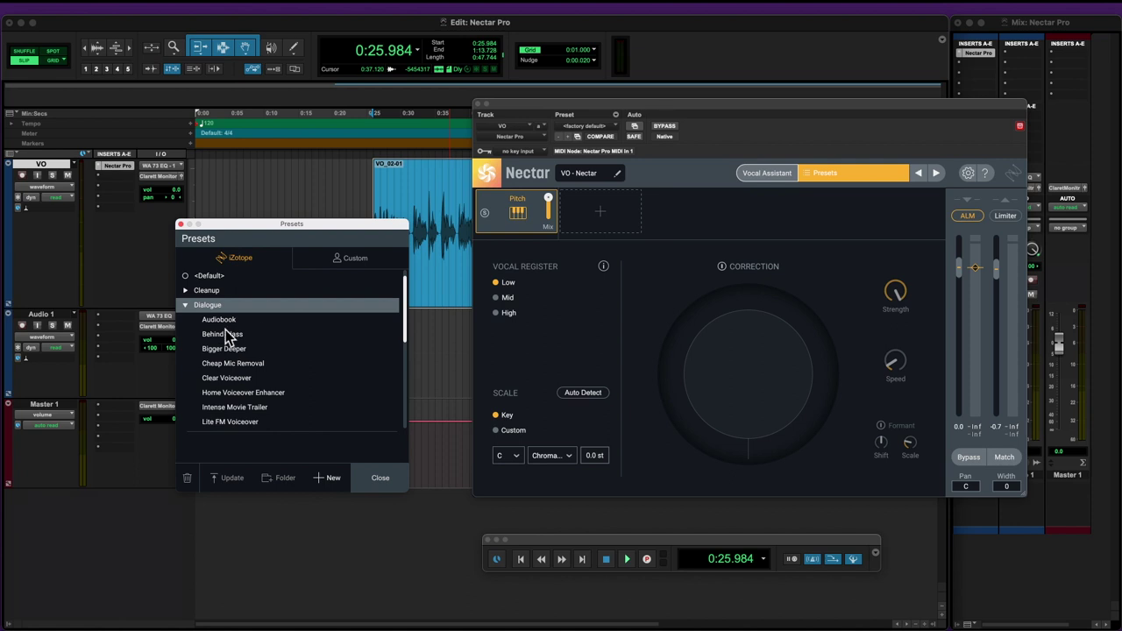
left_click(227, 380)
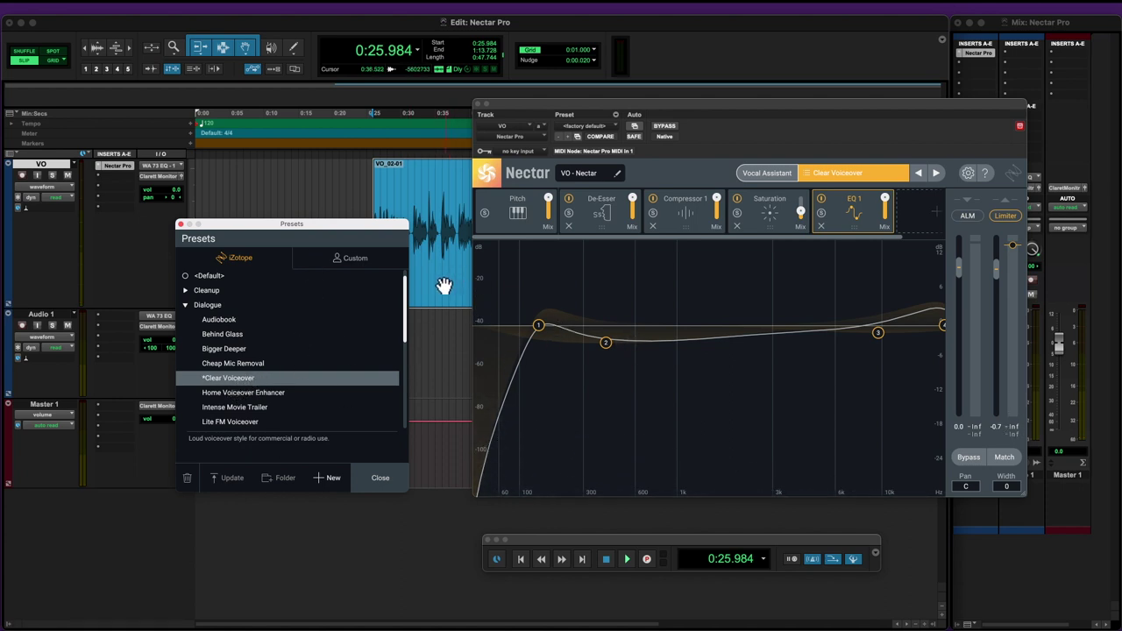
left_click_drag(358, 225, 273, 193)
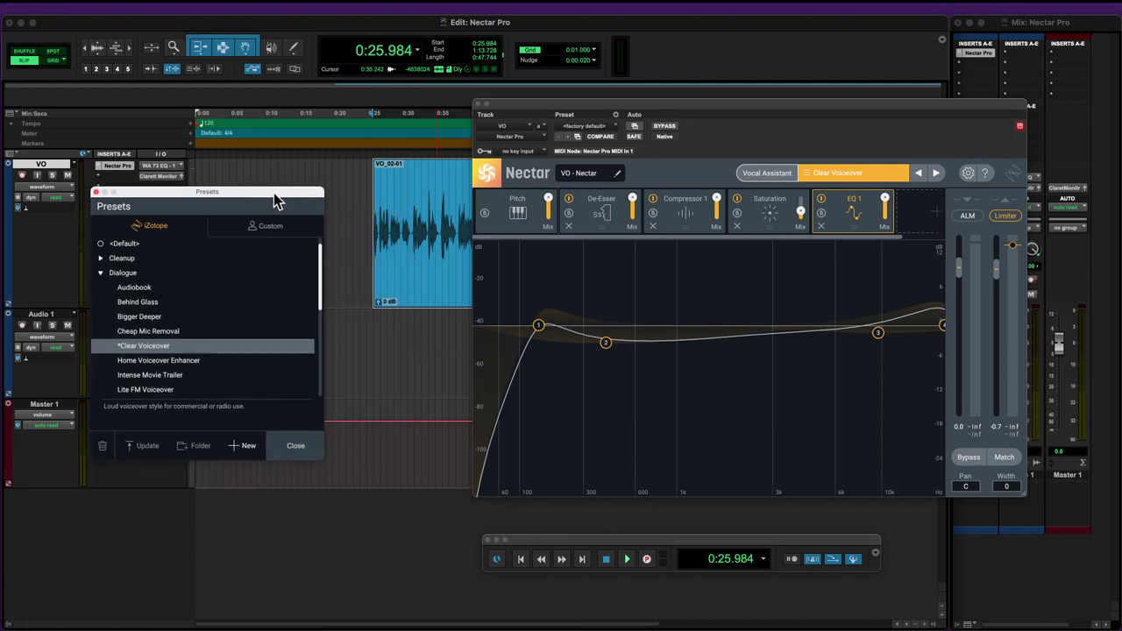
left_click(384, 289)
Step: Load the Audiobook preset, play the VO clip and switch to Clear Voiceover during playback
left_click(169, 287)
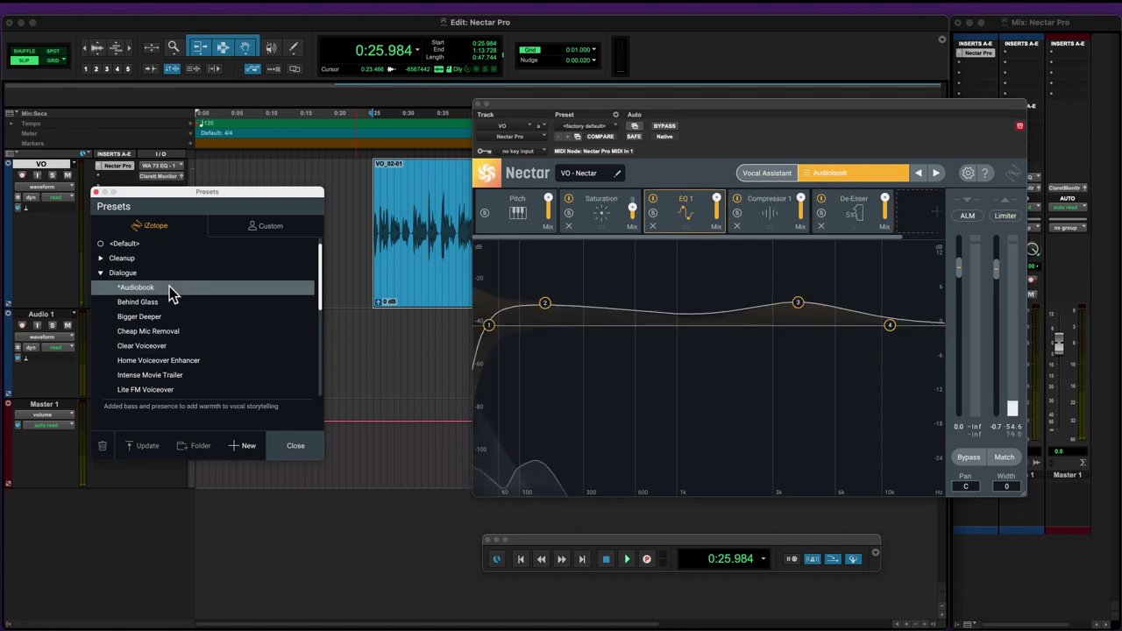
key("space")
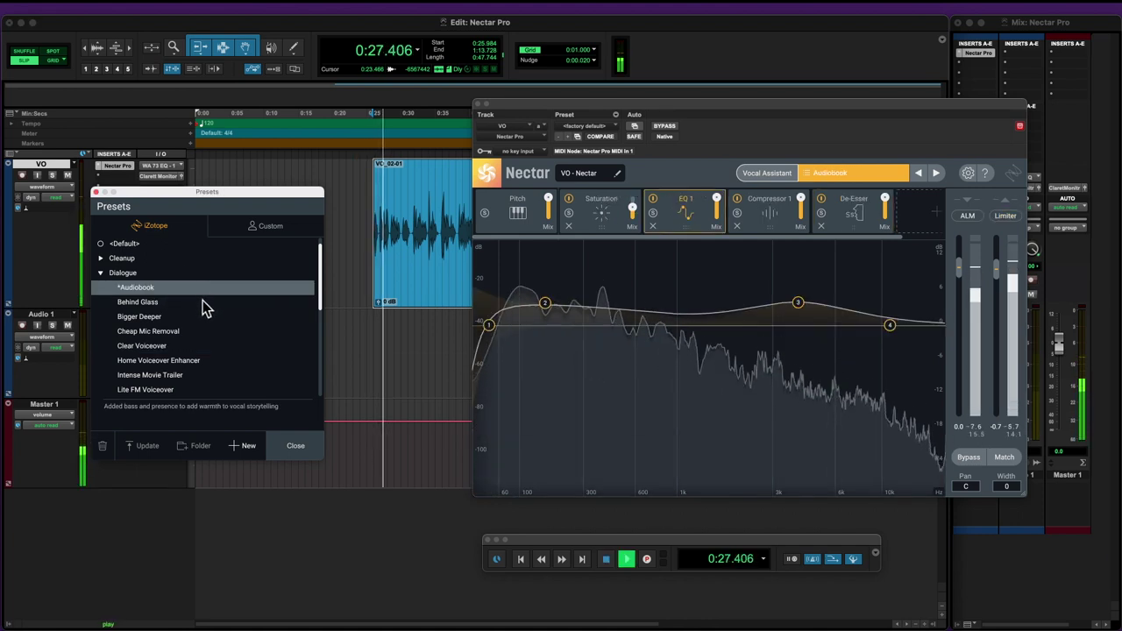
left_click(157, 346)
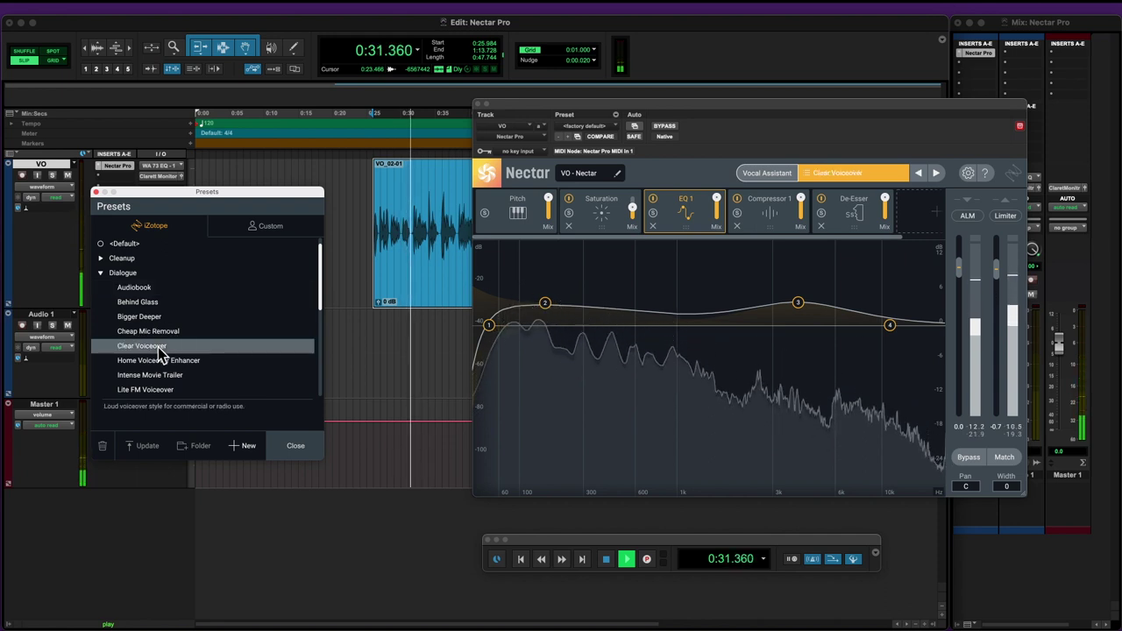
Step: Audition the Loud & Proud Presenter and Home Voiceover Enhancer presets, stop playback and load the Audiobook preset
scroll(230, 345, "down", 1)
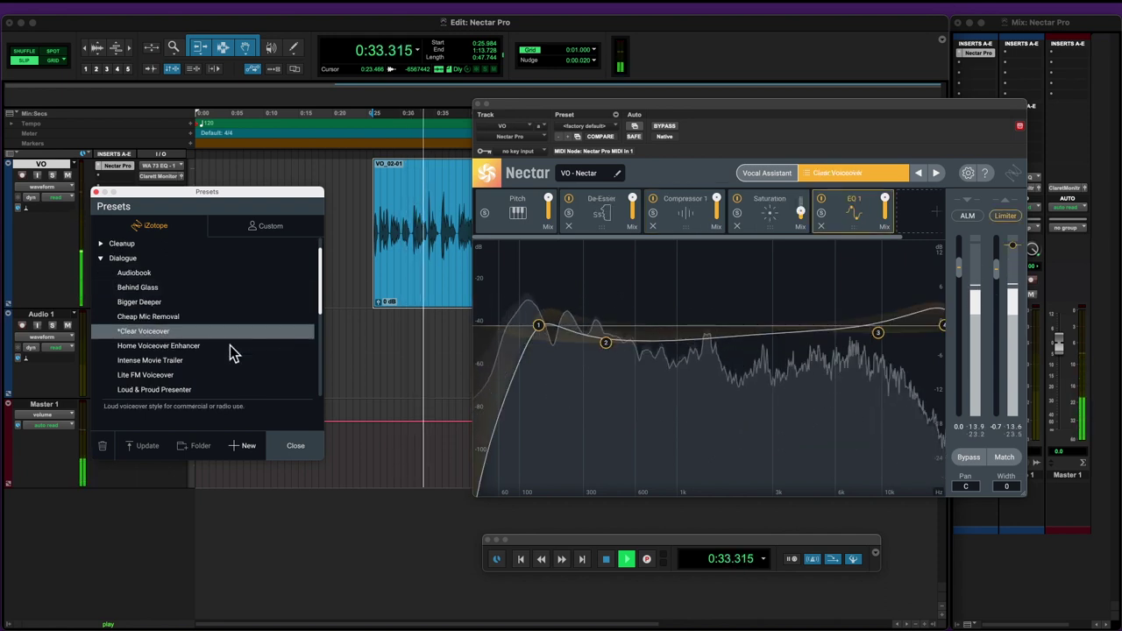
left_click(192, 389)
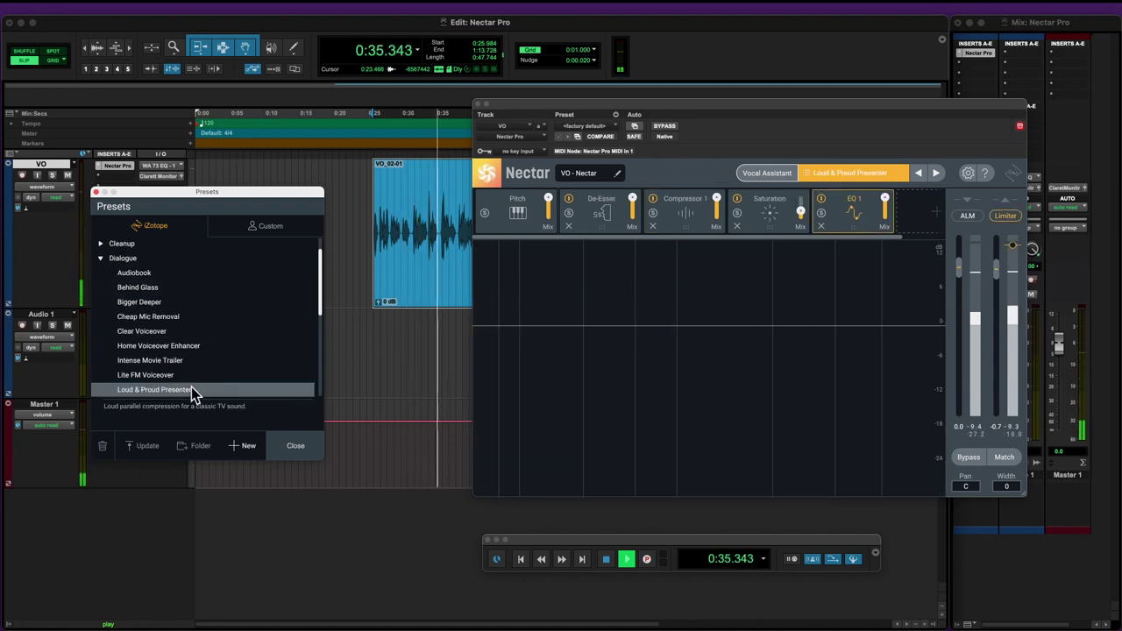
left_click(168, 347)
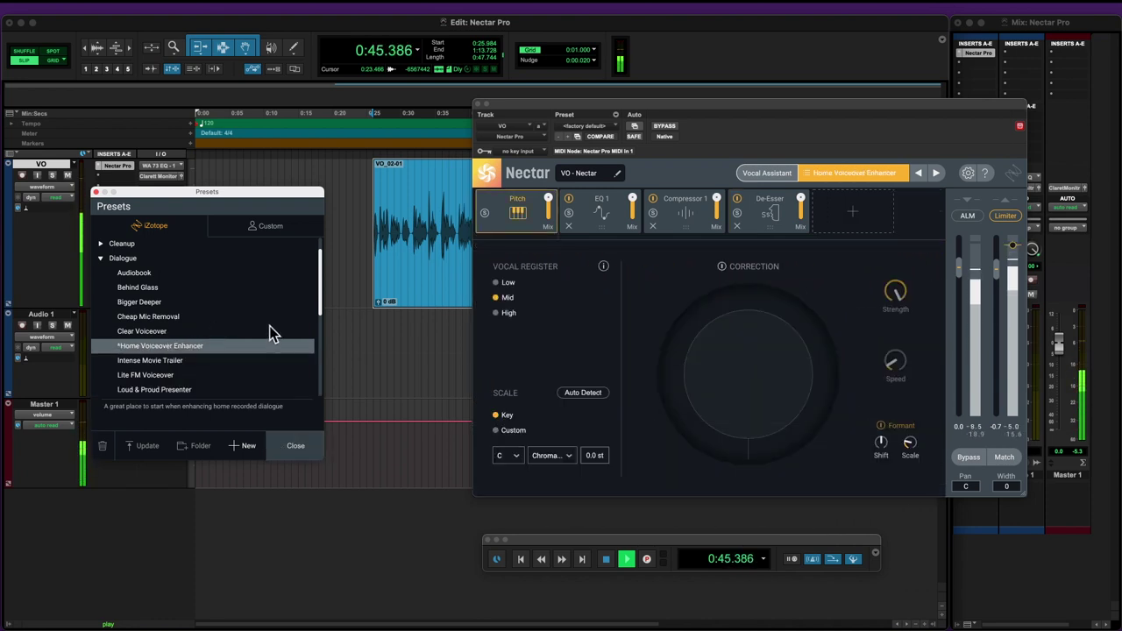
key("space")
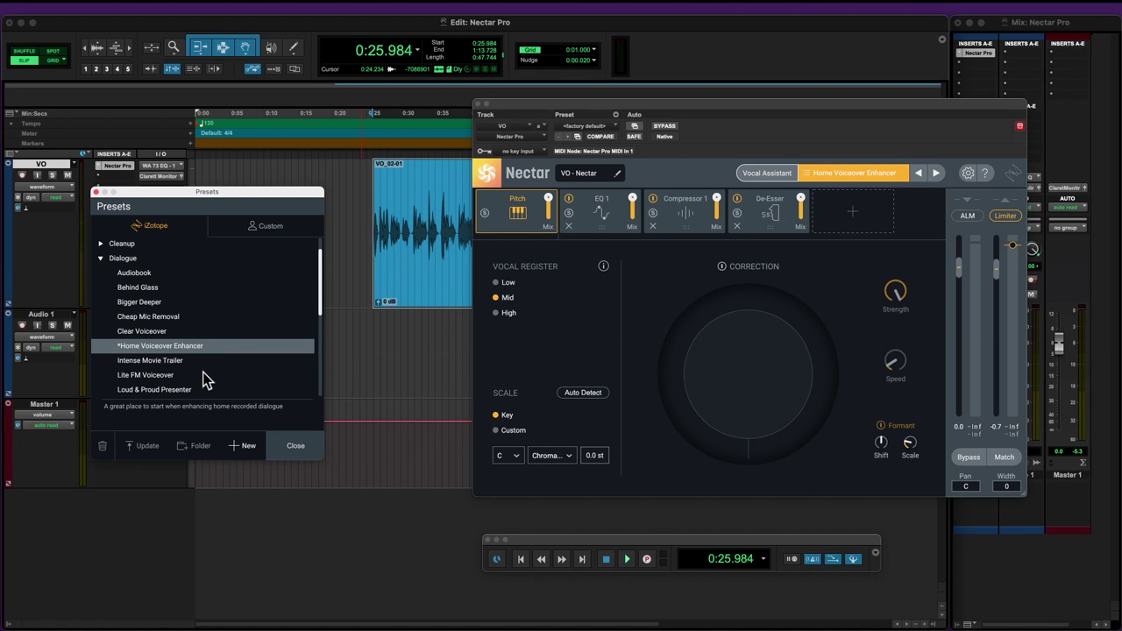
left_click(158, 274)
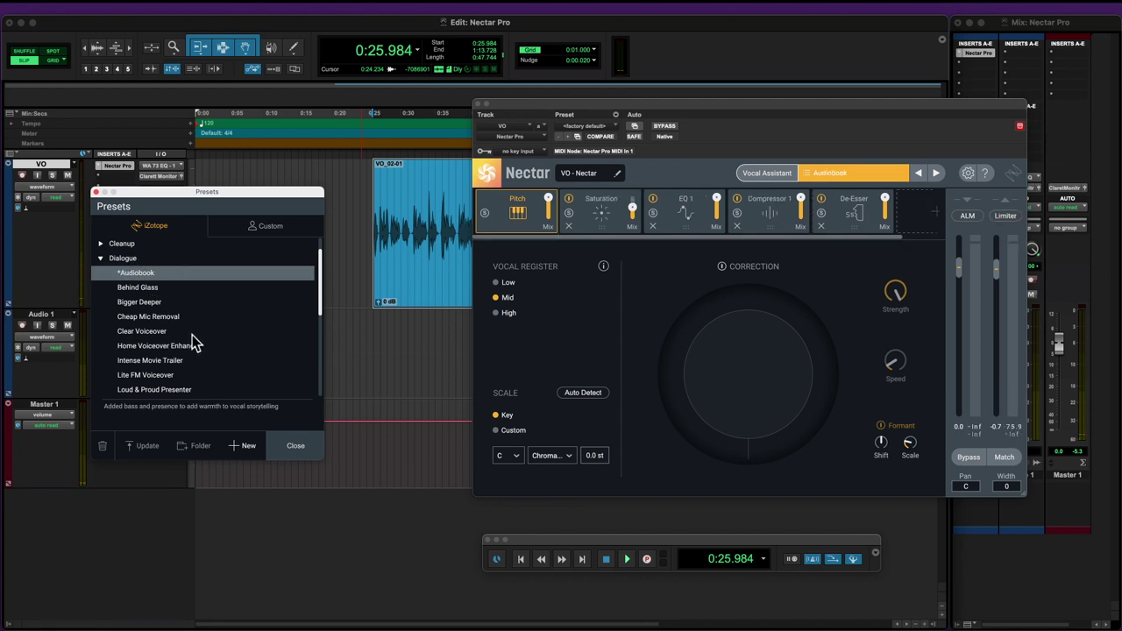
Step: Load the Loud & Proud Presenter and Home Voiceover Enhancer presets in turn, and return to the Audiobook preset
scroll(194, 343, "down", 1)
scroll(190, 348, "down", 1)
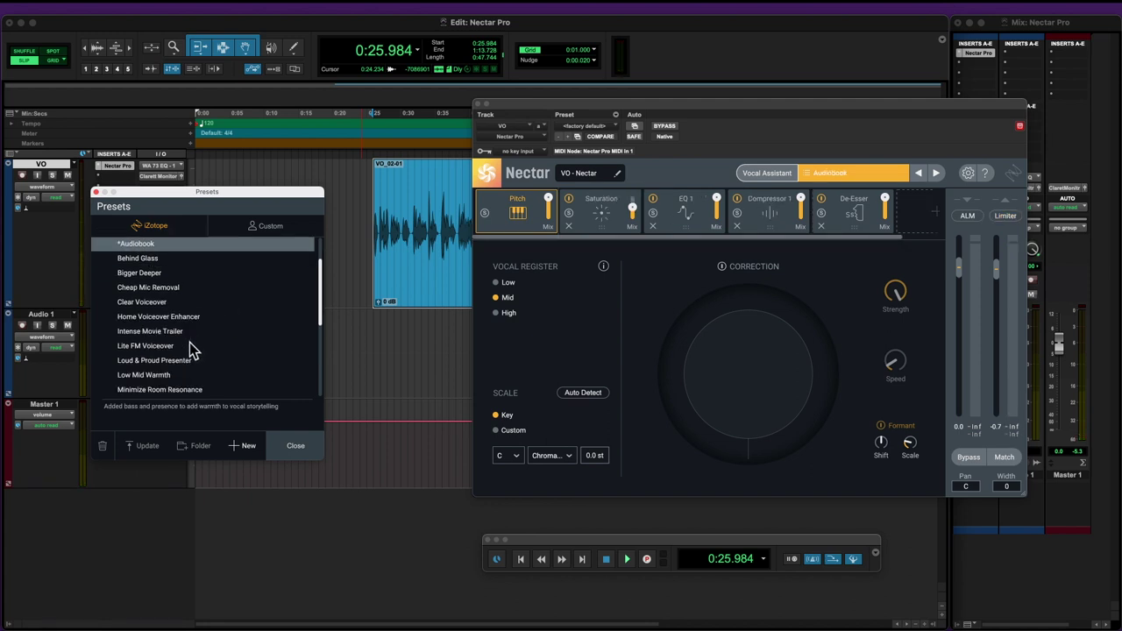
scroll(191, 349, "down", 1)
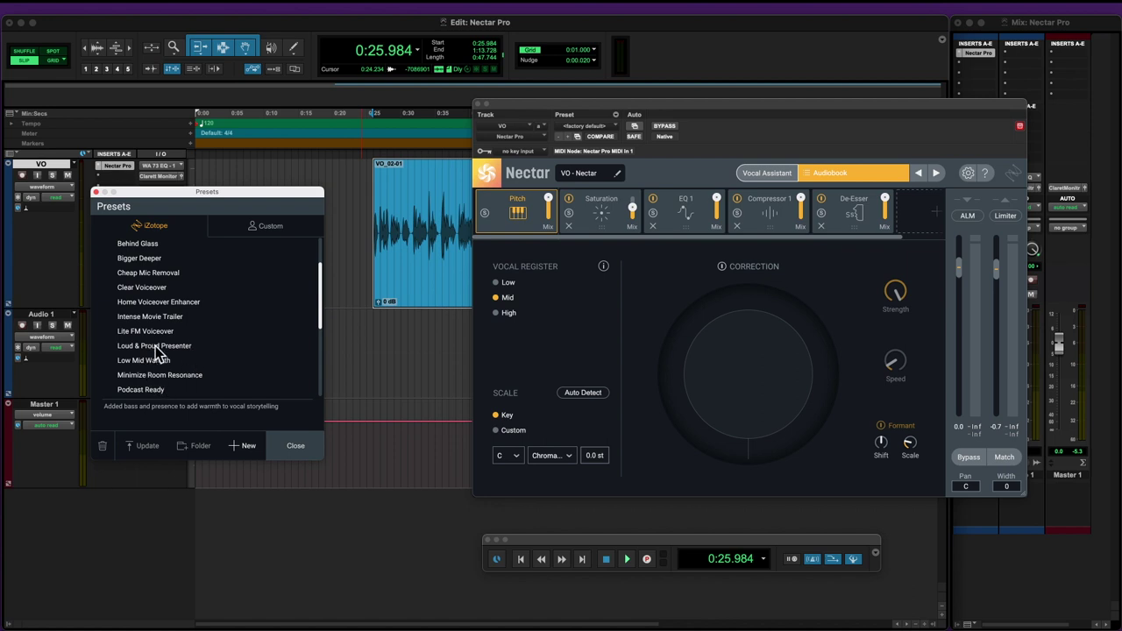
left_click(155, 346)
scroll(195, 337, "up", 1)
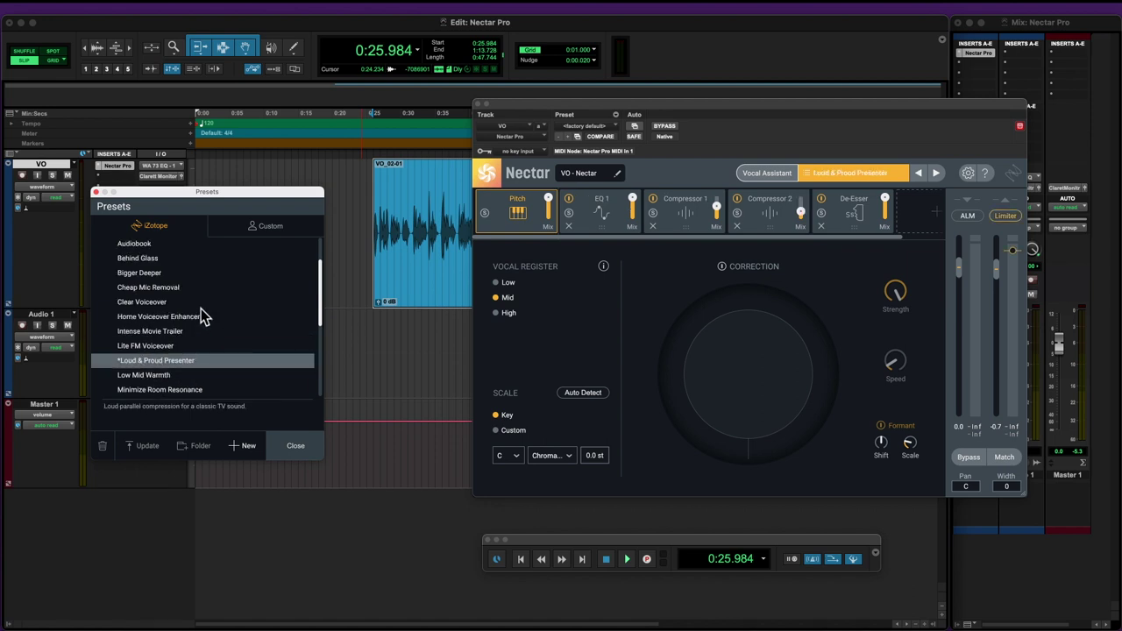
left_click(195, 315)
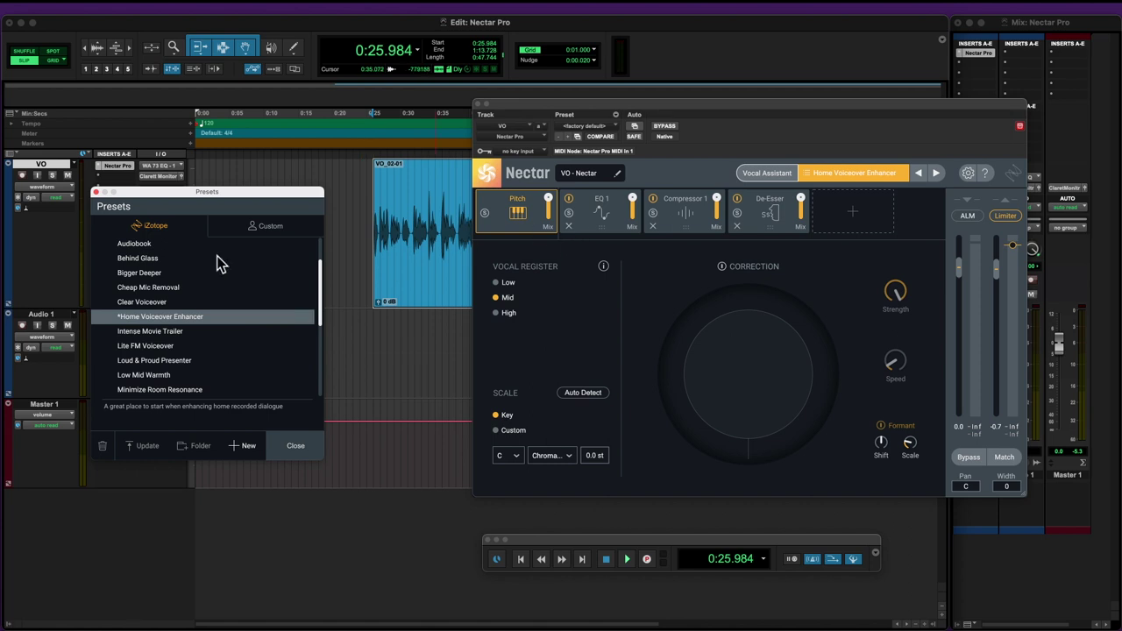
left_click(157, 245)
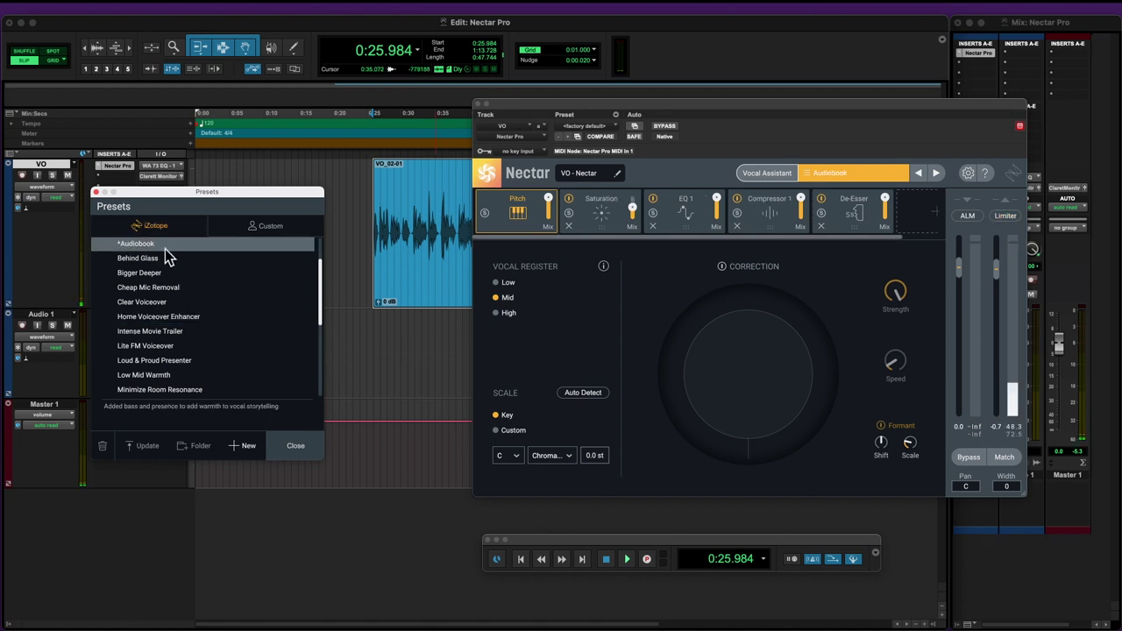
Step: Inspect the Audiobook preset's EQ 1, De-Esser and Compressor 1 modules, close the preset browser and move the Nectar window over the VO clip
left_click(612, 219)
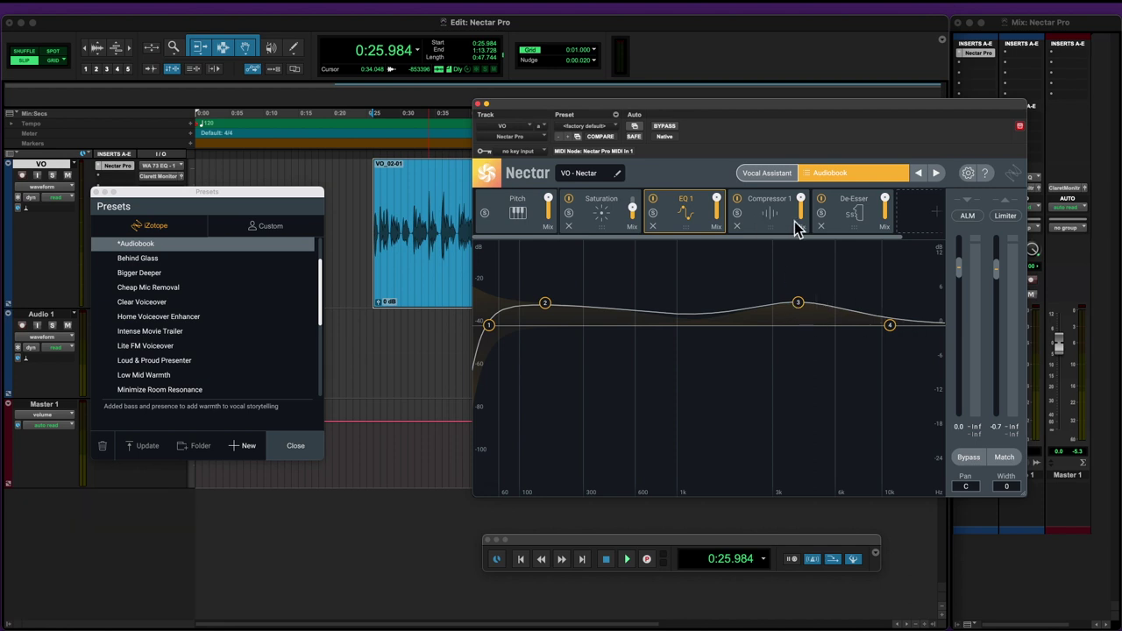
left_click(863, 212)
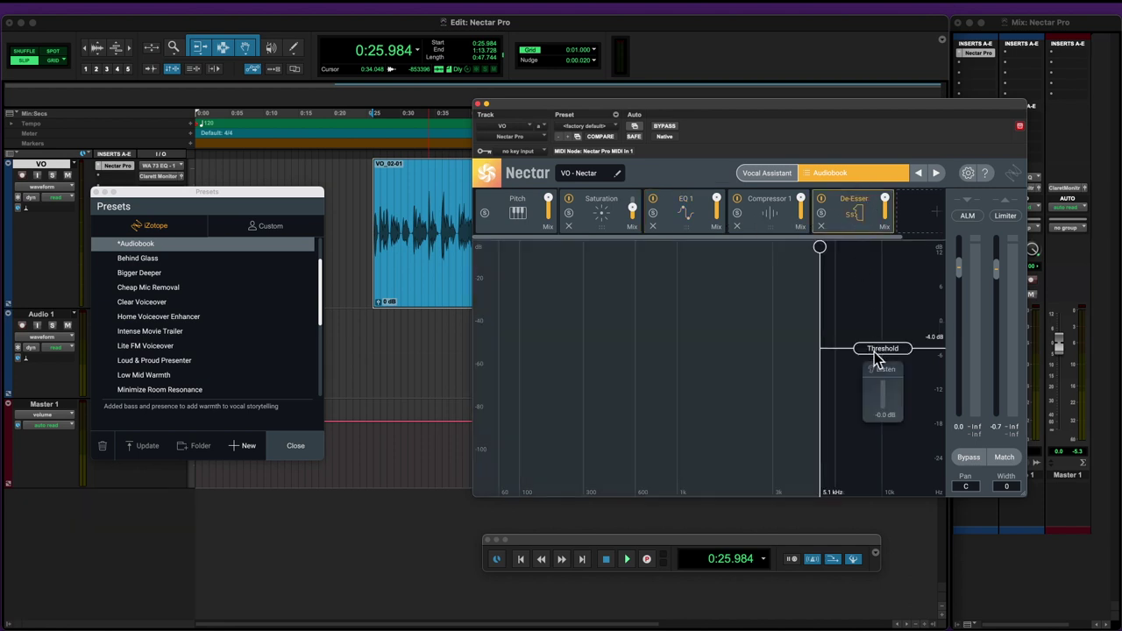
left_click(780, 219)
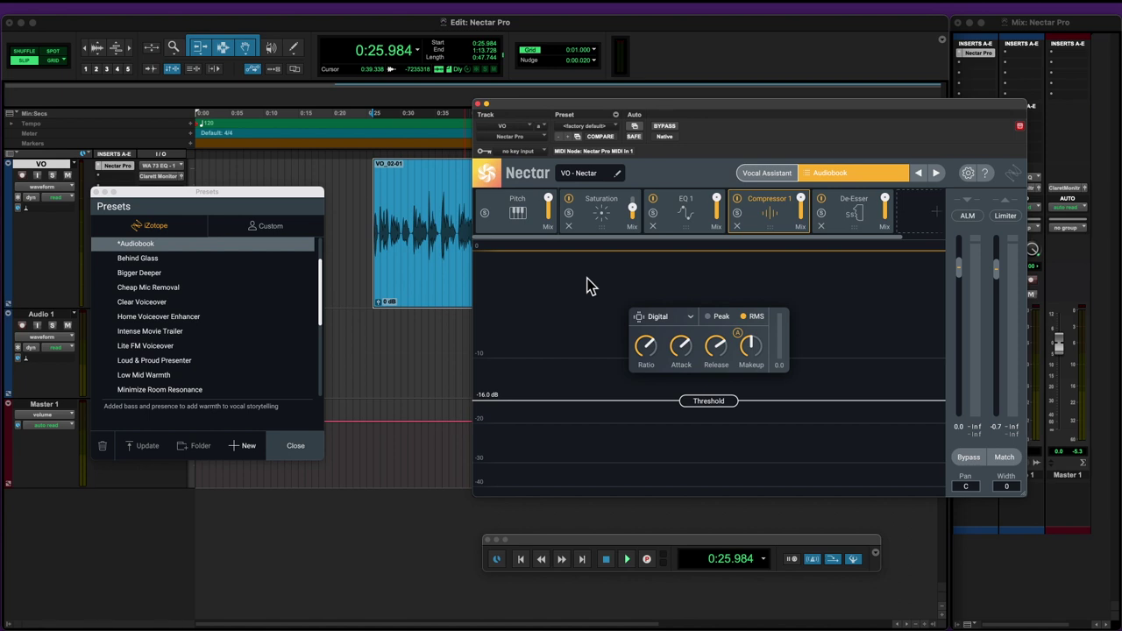
left_click(96, 192)
left_click_drag(734, 111, 523, 102)
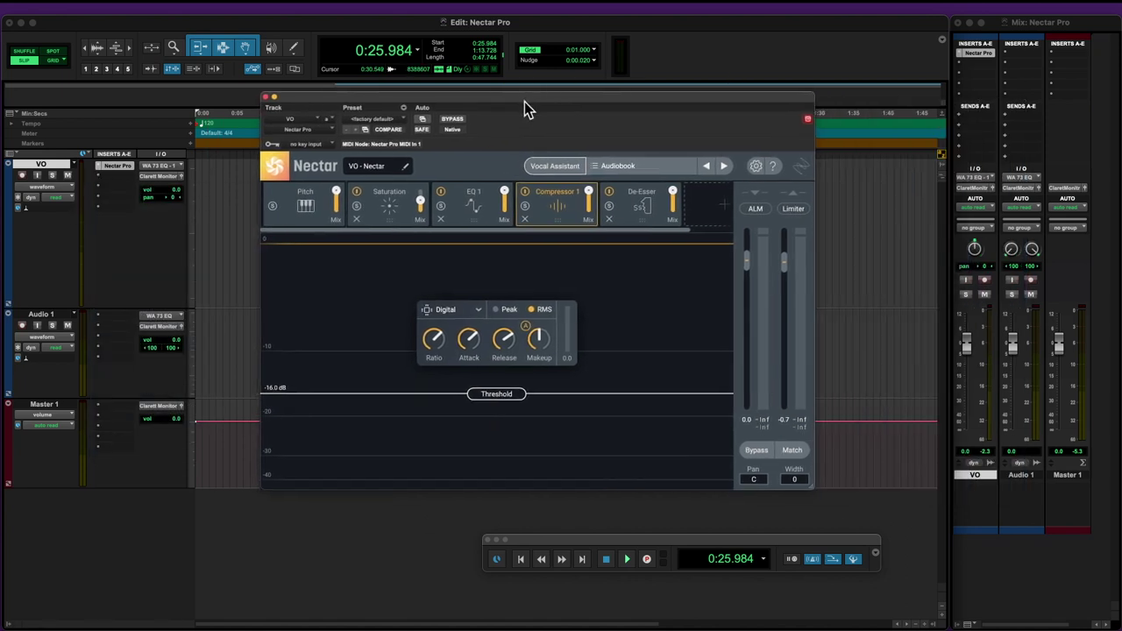
Step: Reopen the preset browser and look through the presets in the Dialogue and Music folders without loading one
left_click(599, 169)
scroll(210, 325, "up", 2)
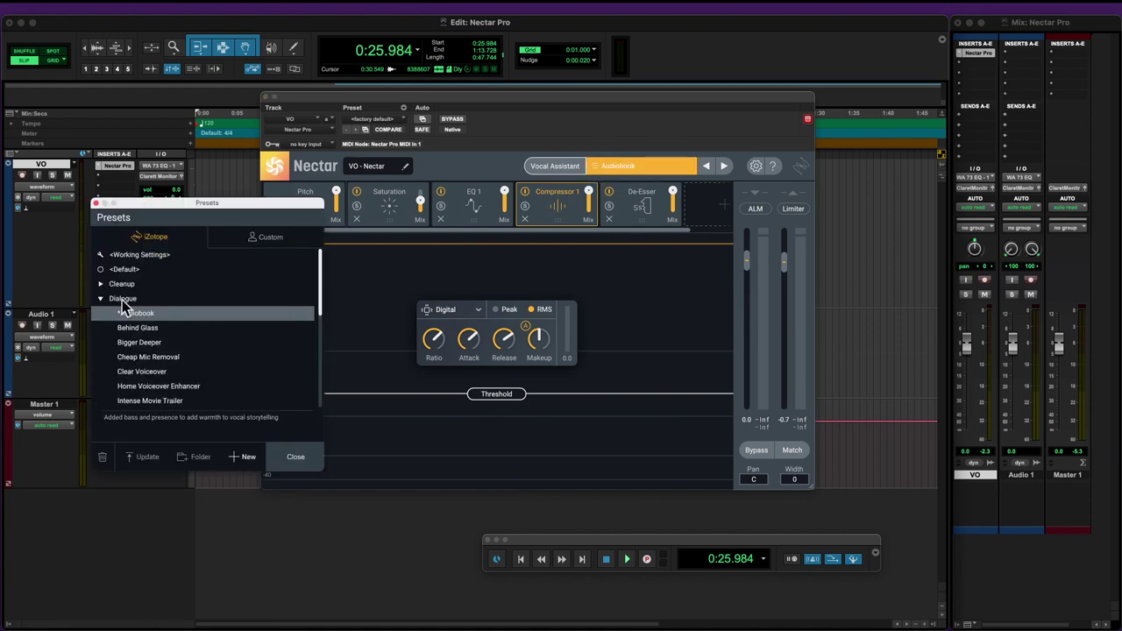
scroll(205, 333, "down", 5)
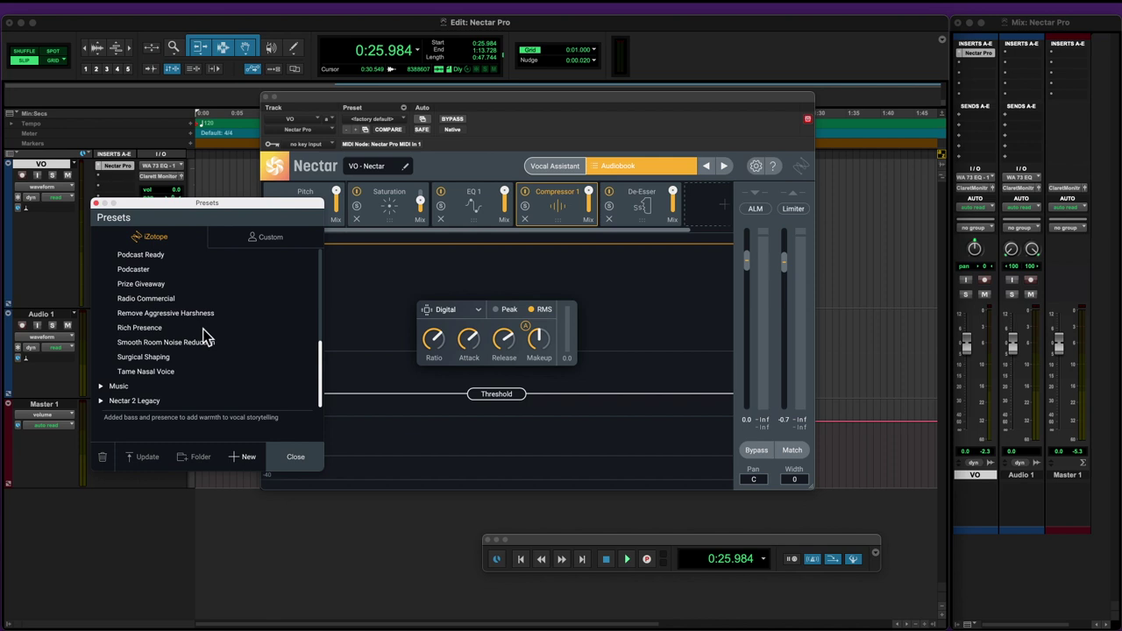
left_click(99, 386)
scroll(223, 373, "down", 3)
scroll(222, 373, "down", 5)
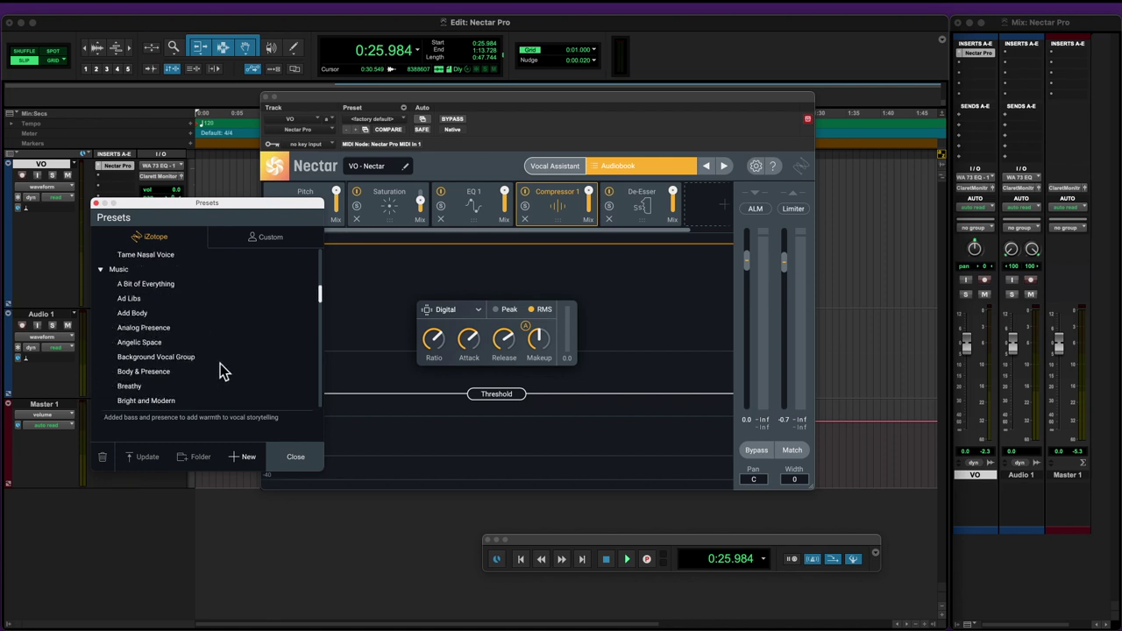
scroll(175, 325, "down", 2)
scroll(175, 385, "down", 2)
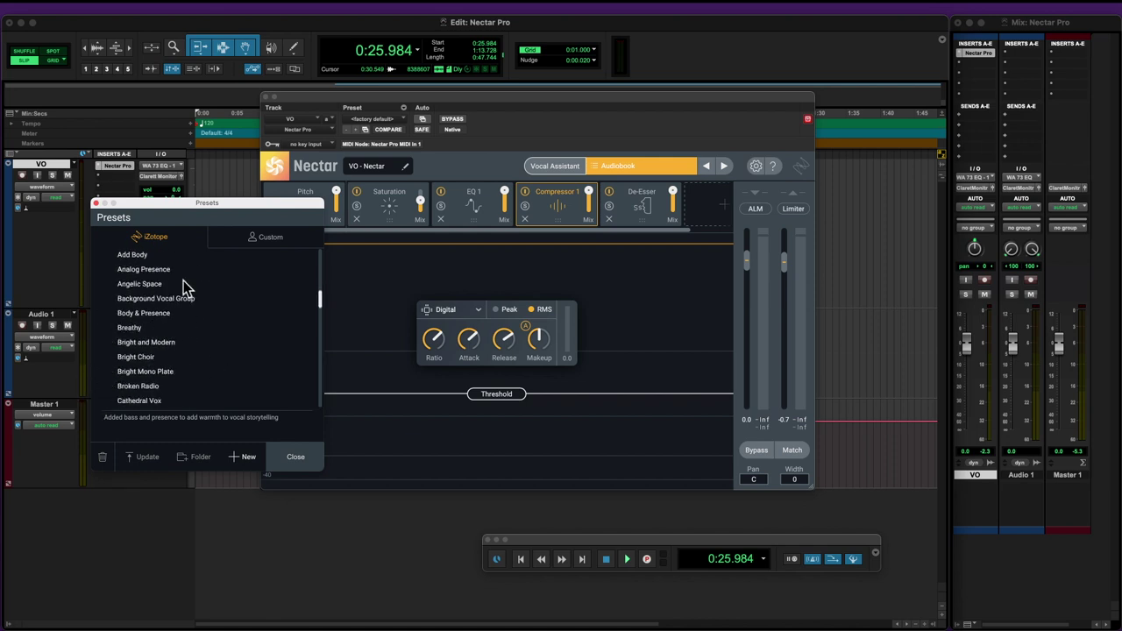
scroll(320, 301, "down", 3)
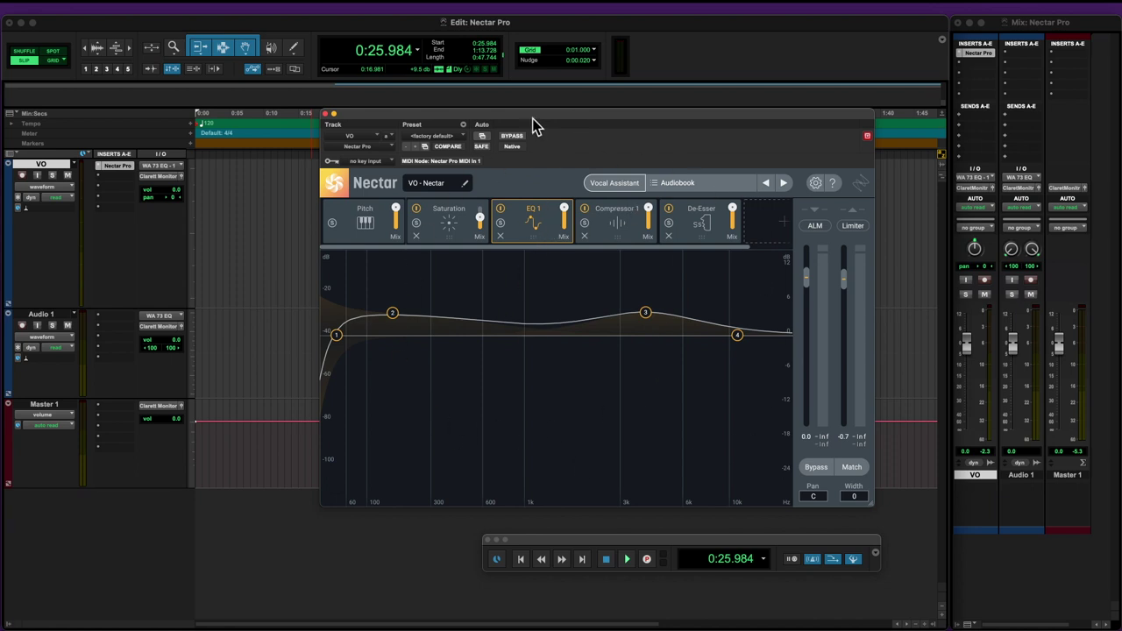
Step: Move the Nectar window clear of the VO clip, start playback and shift EQ 1's low shelf node 2 to a lower frequency
left_click_drag(533, 125, 683, 140)
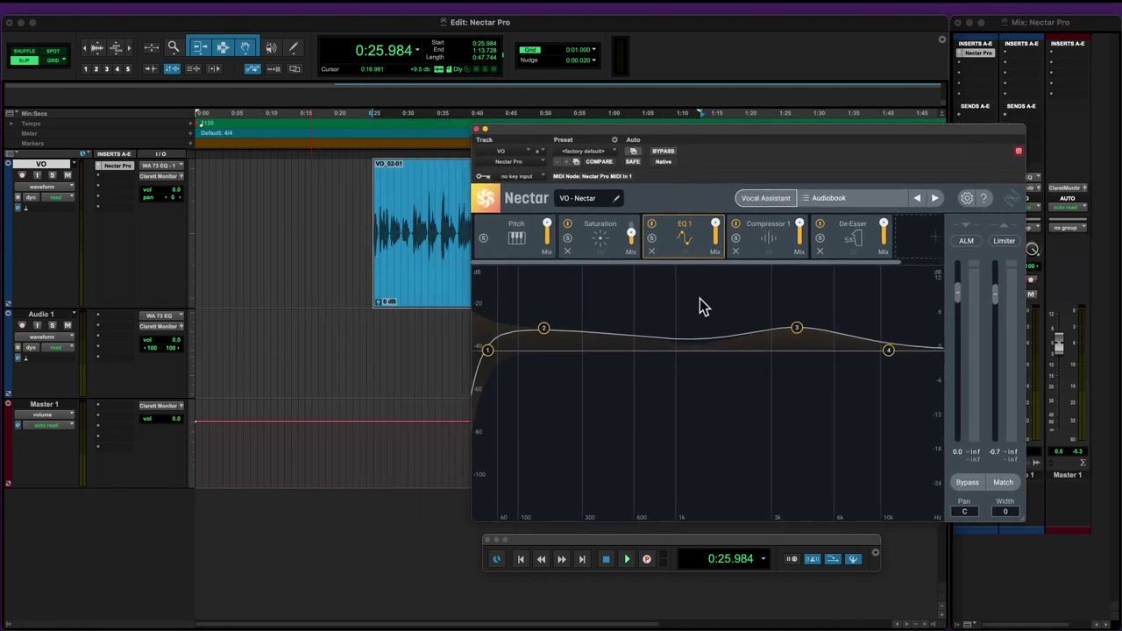
left_click(544, 330)
left_click(386, 285)
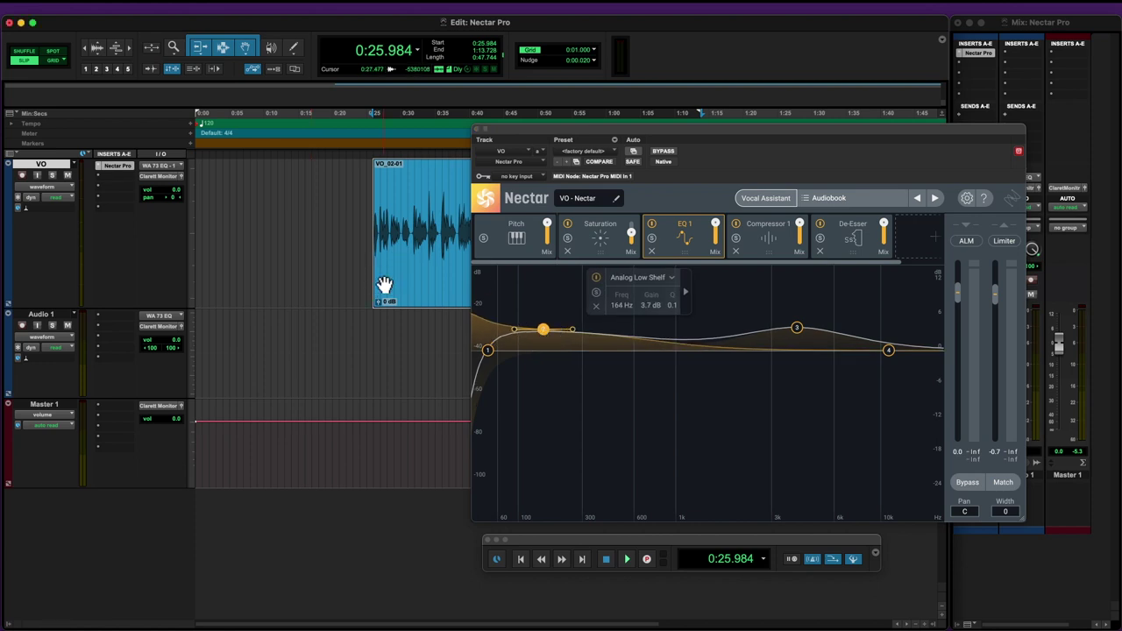
key("space")
left_click_drag(549, 333, 526, 333)
Step: Raise the Compressor 1 threshold to -12.3 dB during playback and stop the VO clip
left_click(762, 243)
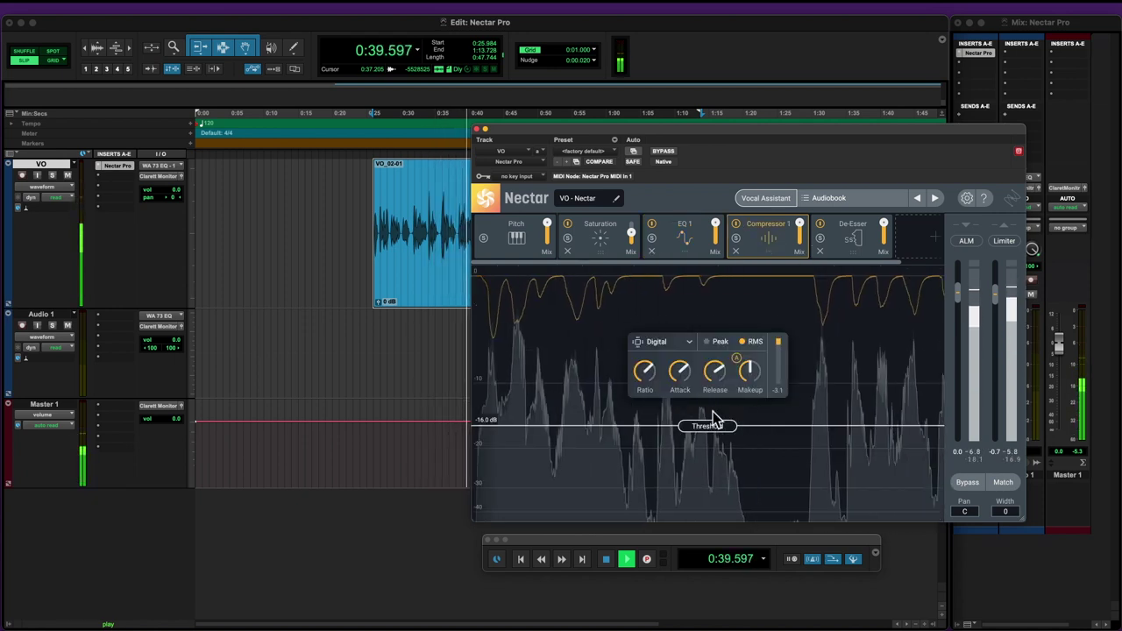
left_click_drag(708, 429, 711, 400)
key("space")
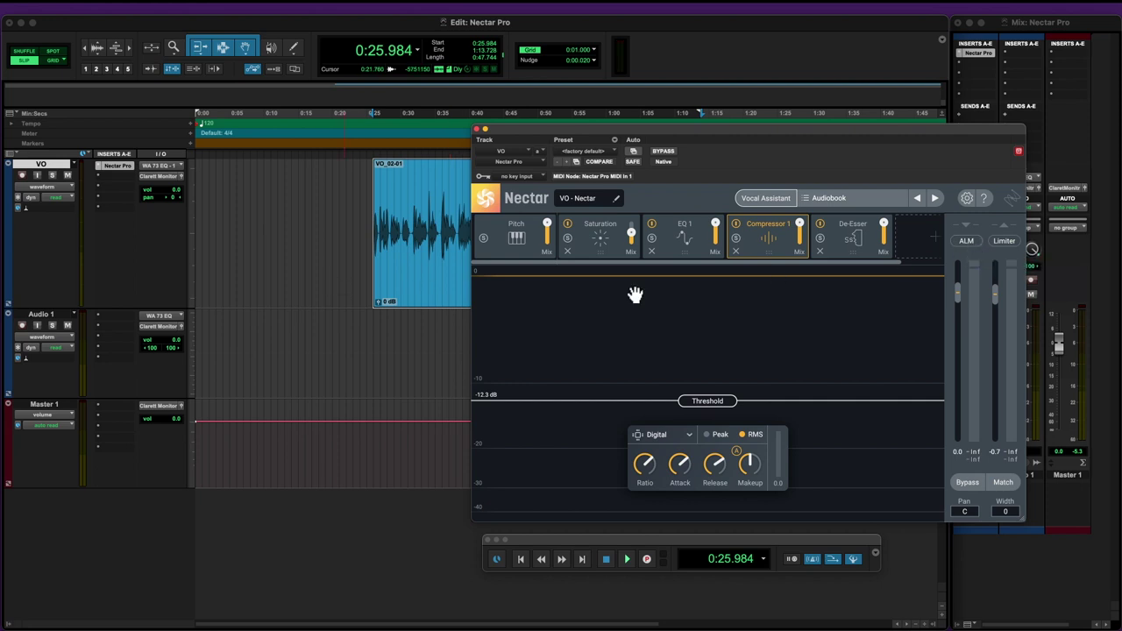
Step: Enable ALM, play the VO clip while adjusting the ALM target level, stop playback and leave the target at -7.8
left_click(966, 242)
mouse_move(972, 292)
left_click(971, 243)
left_click(414, 263)
key("space")
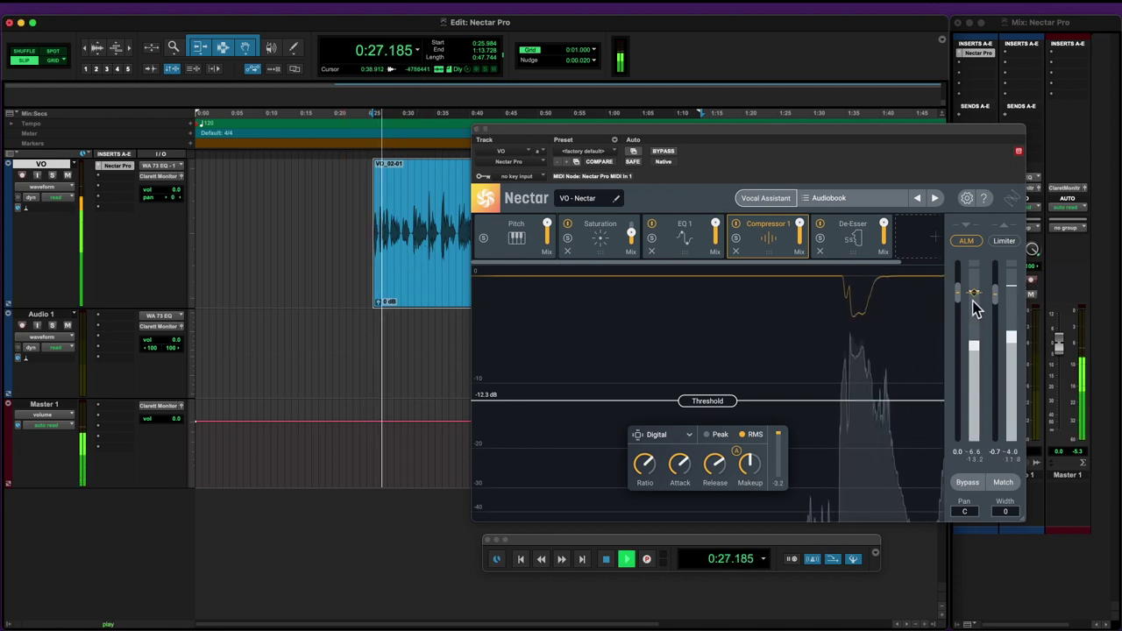
left_click_drag(974, 298, 975, 323)
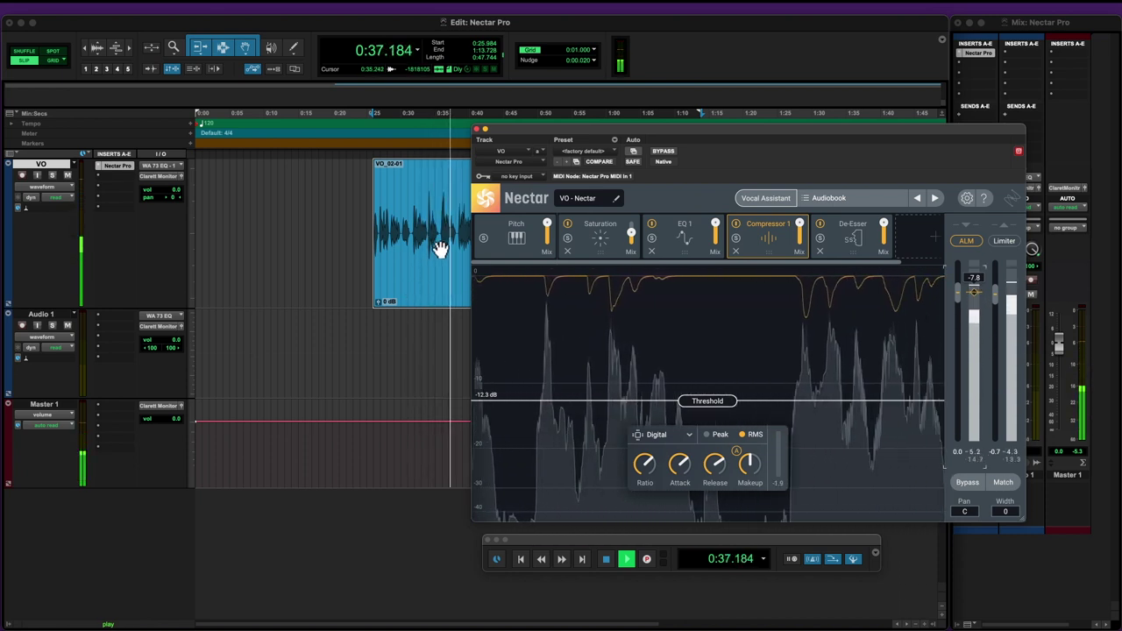
key("space")
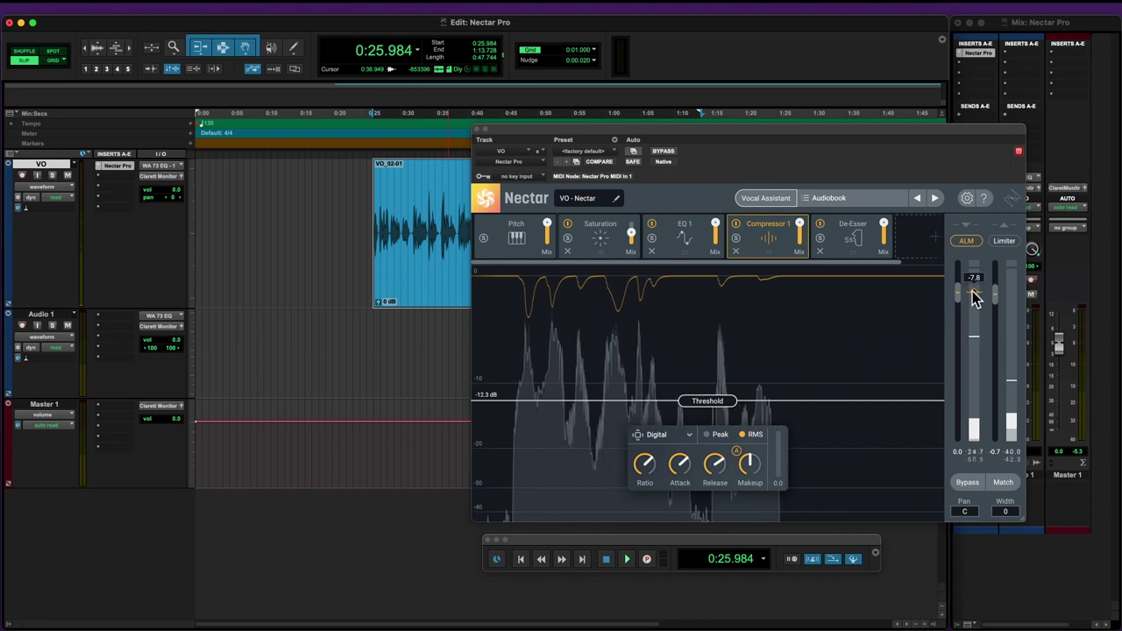
left_click(973, 294)
left_click_drag(975, 296, 974, 293)
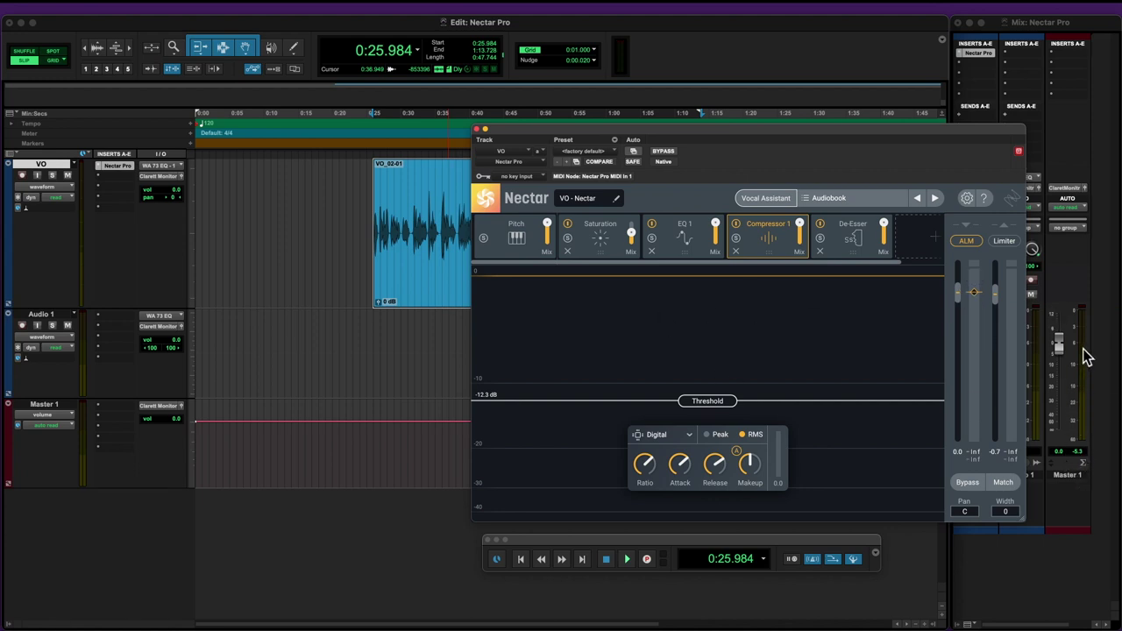
Step: Play the VO clip with Nectar bypassed and again with it active, comparing the peak level on Master 1
left_click(664, 150)
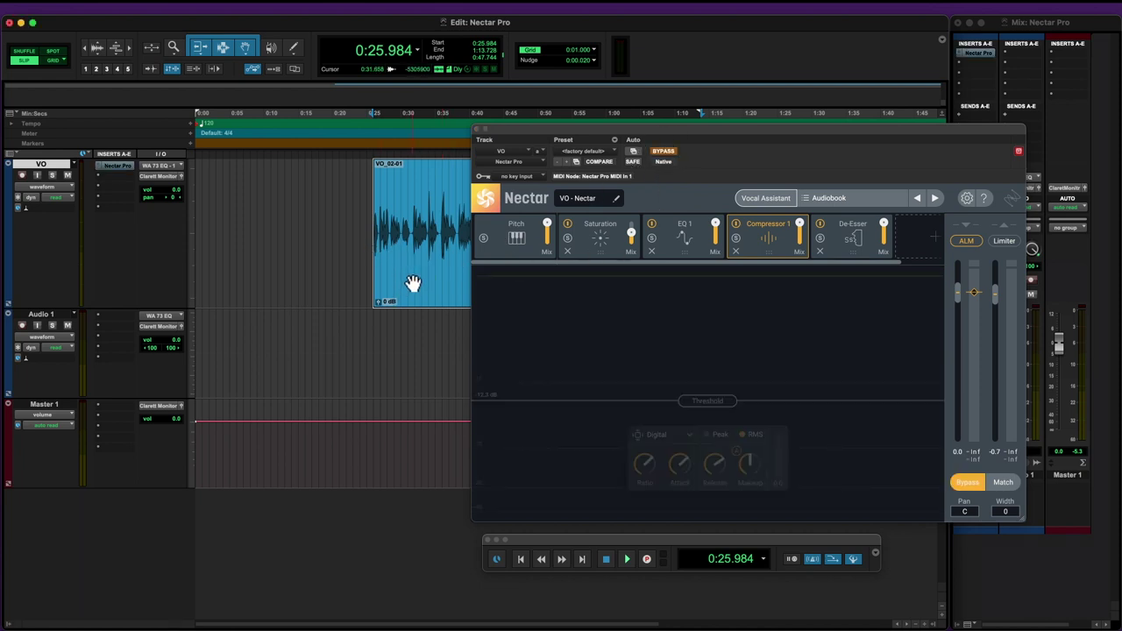
key("space")
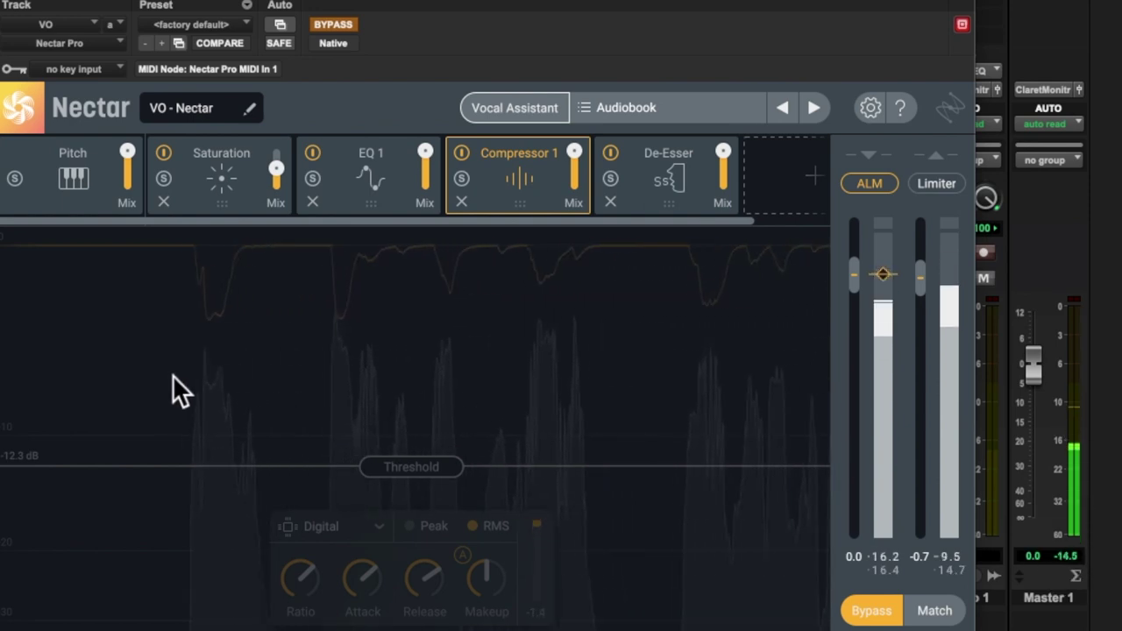
key("space")
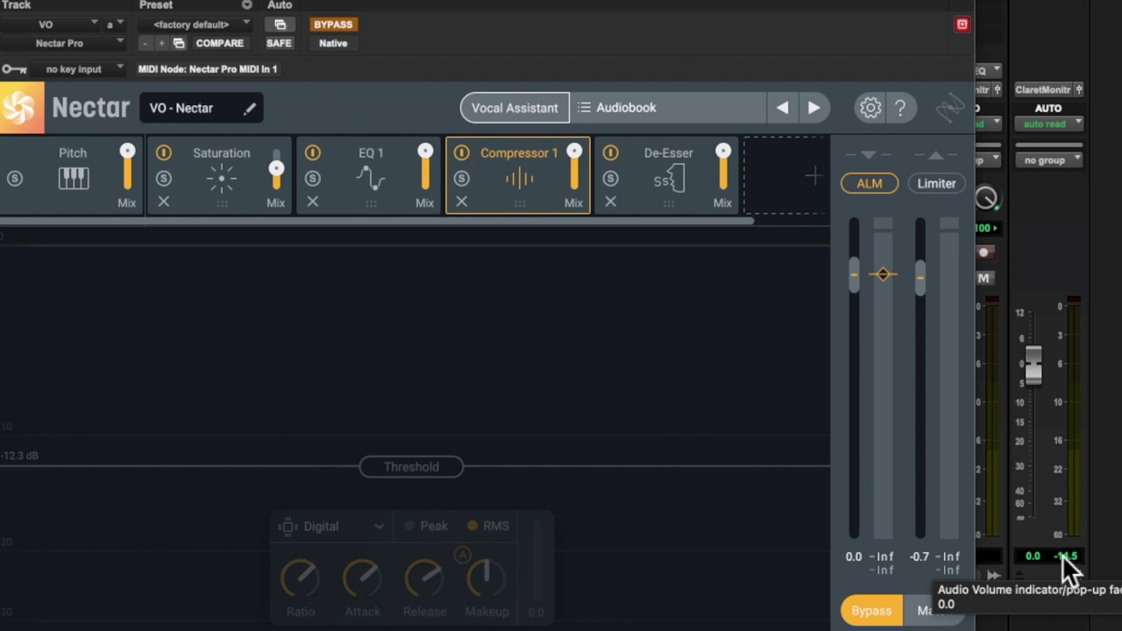
left_click(325, 27)
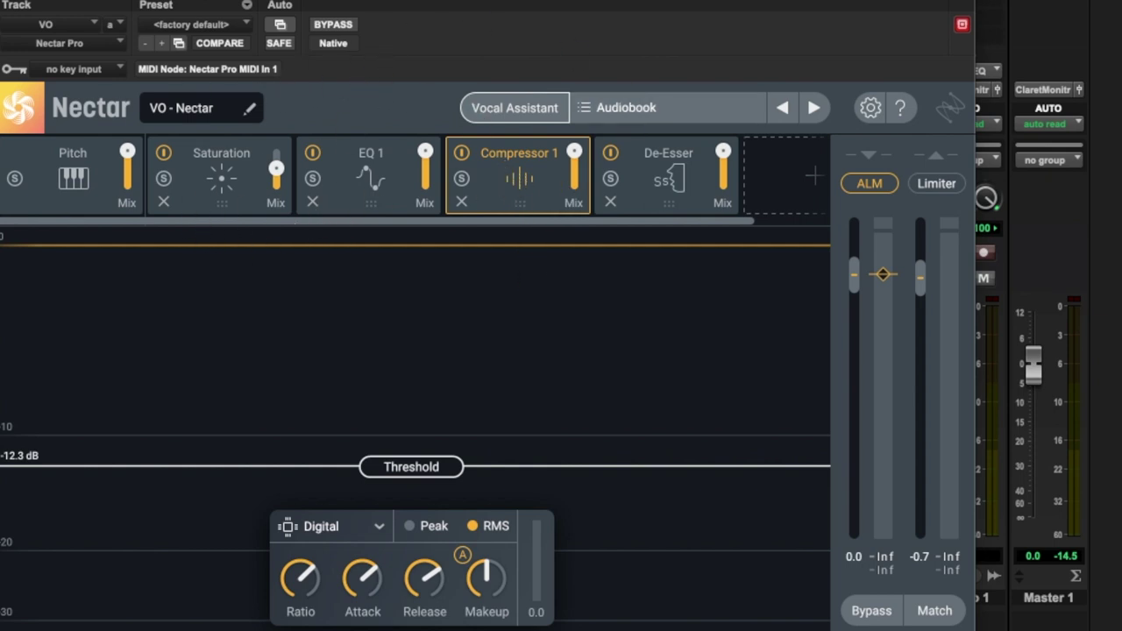
key("space")
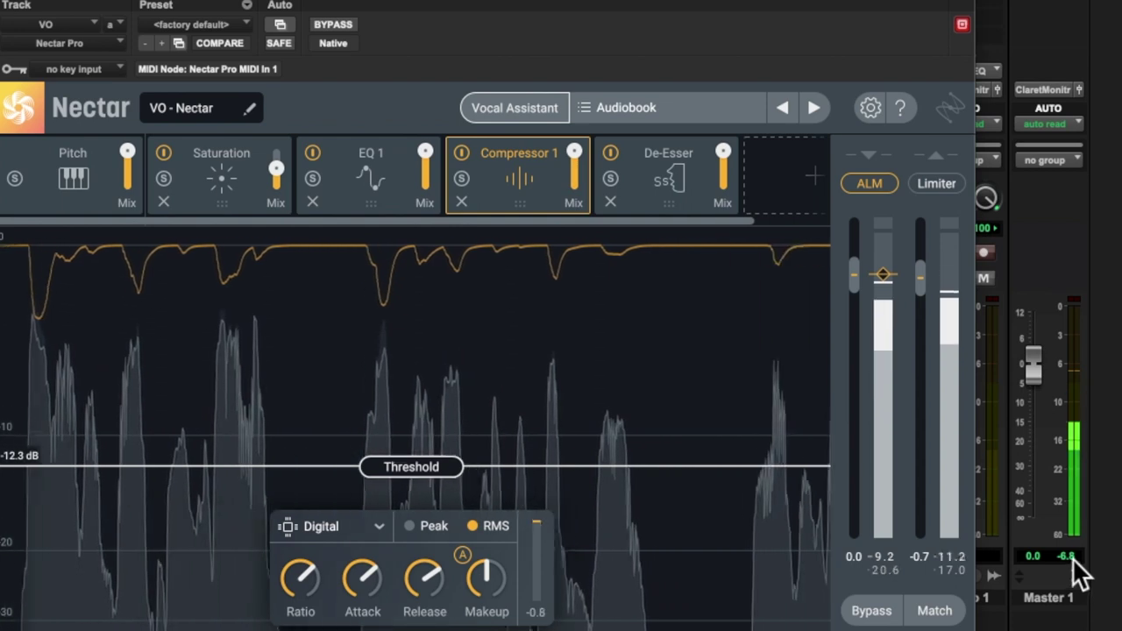
key("space")
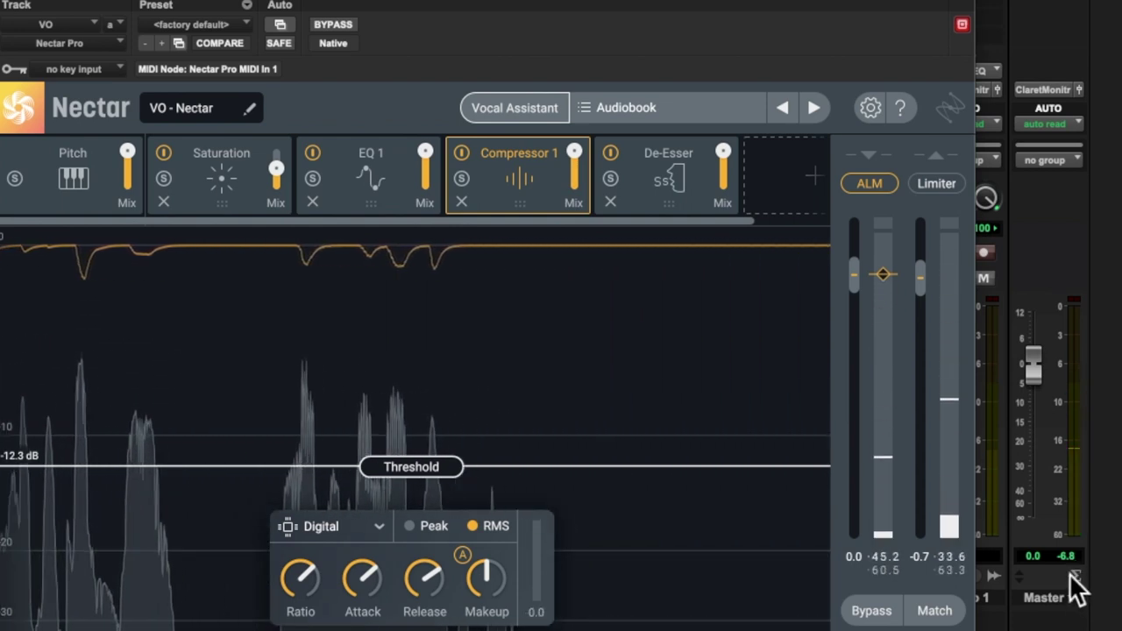